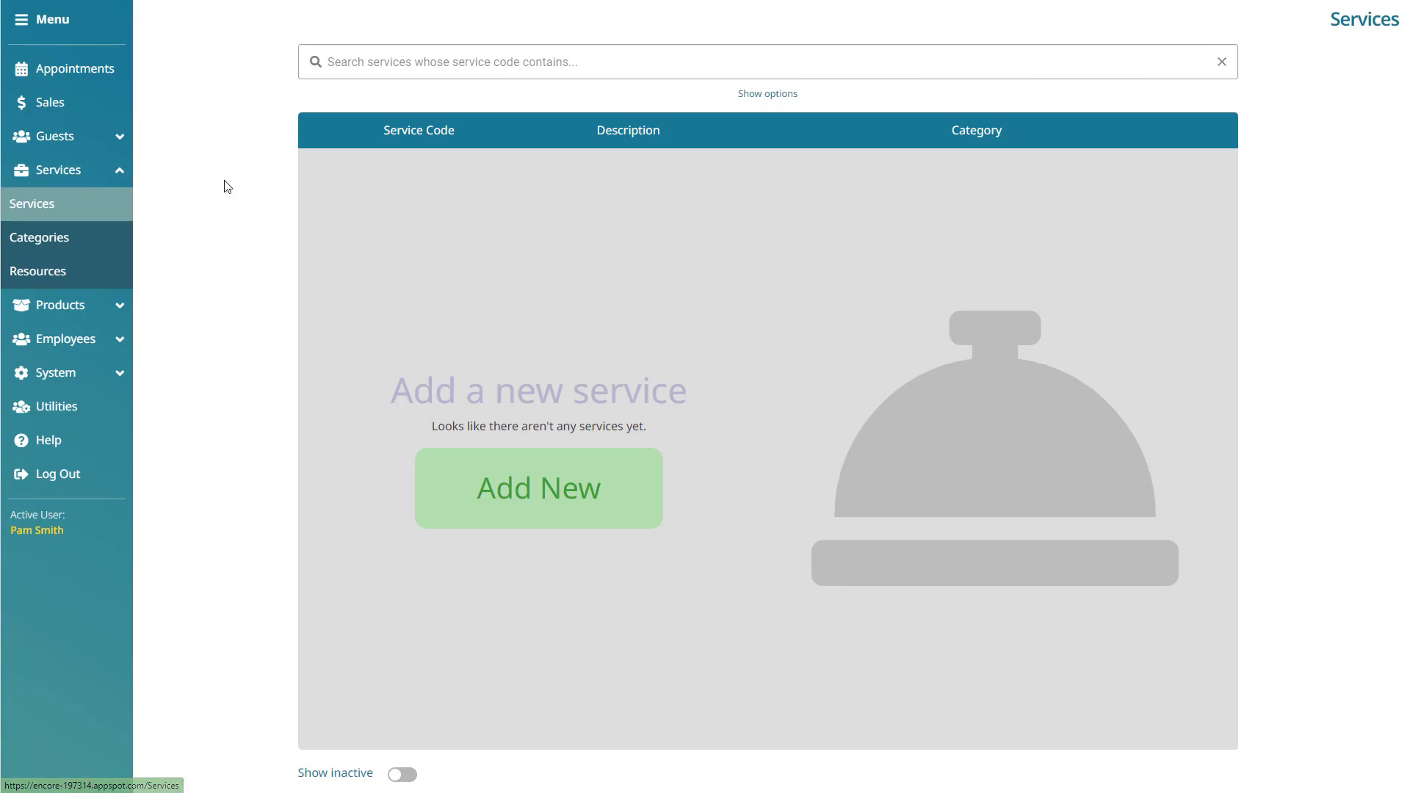
- Open a blank Add Service form from the empty services list and start the service code
left_click(627, 505)
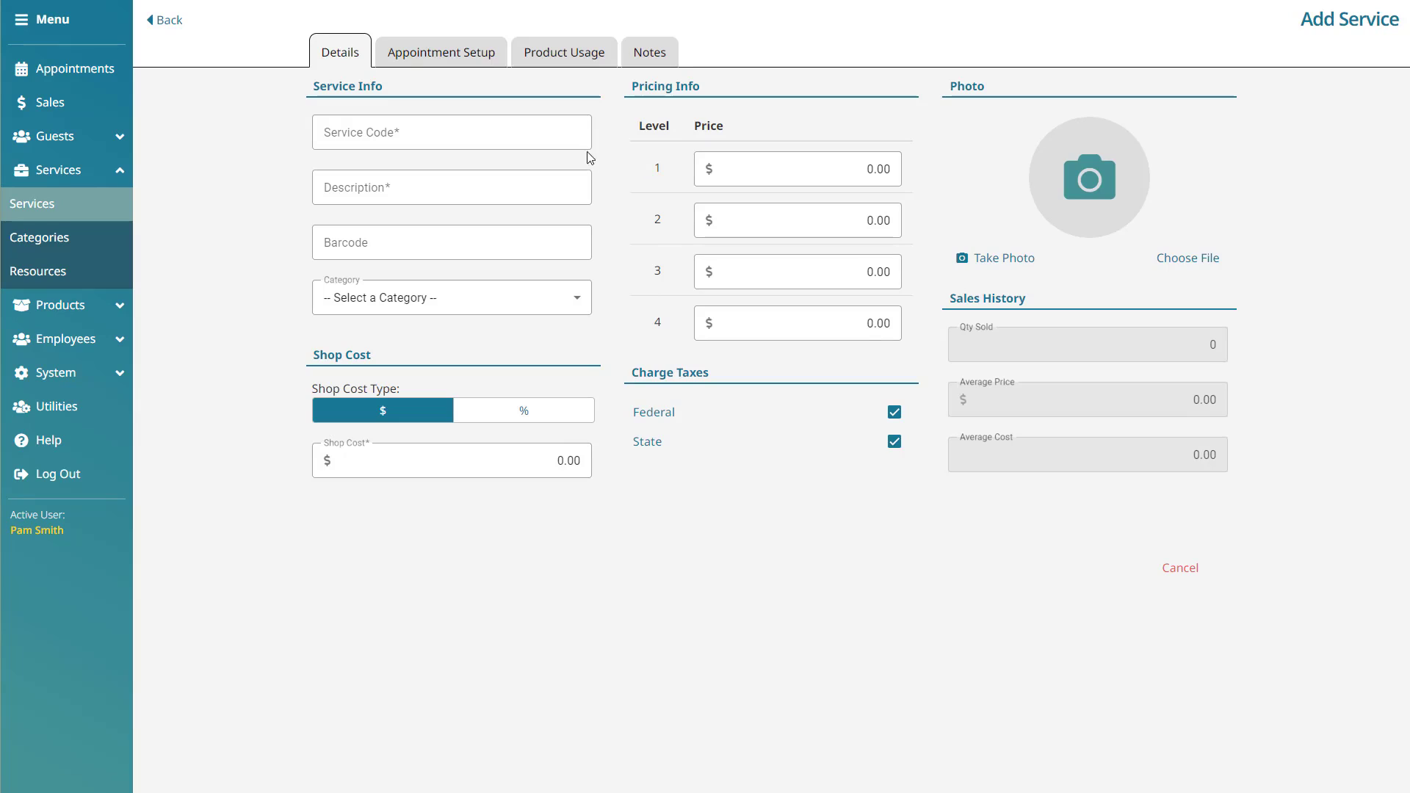
left_click(568, 139)
- Enter service code CutMen and description Men's Cut
type("CutMen")
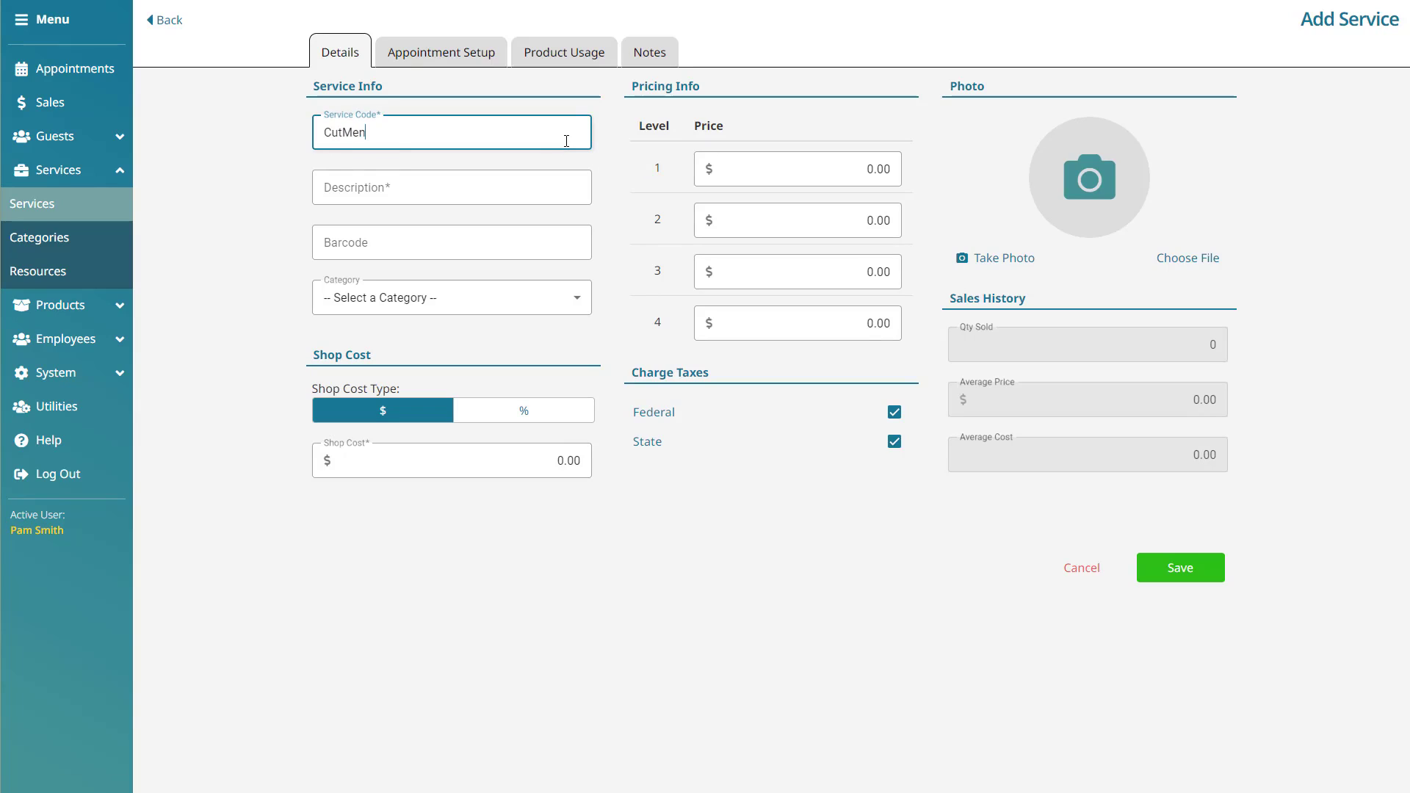
key("Tab")
type("Men")
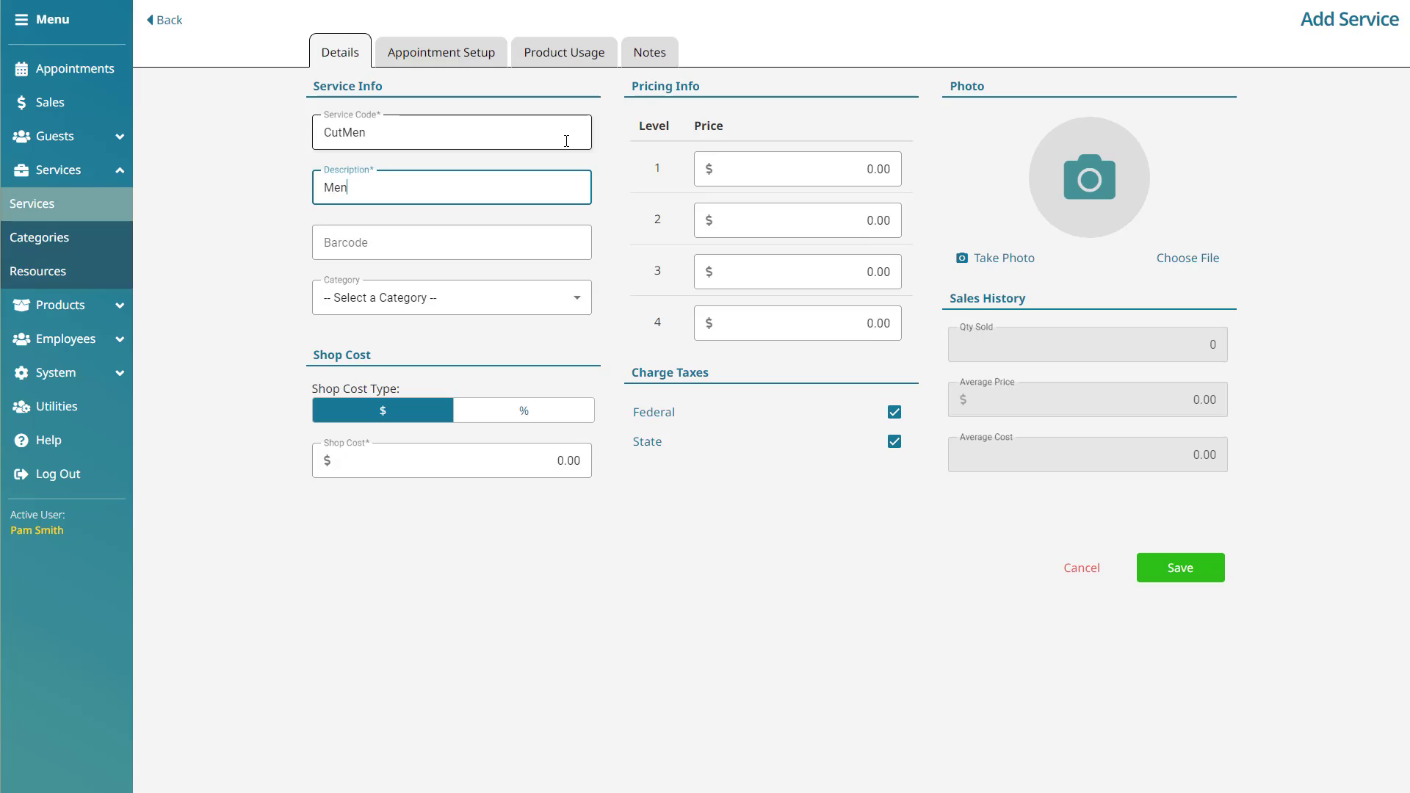
type("'s Cut")
left_click(624, 171)
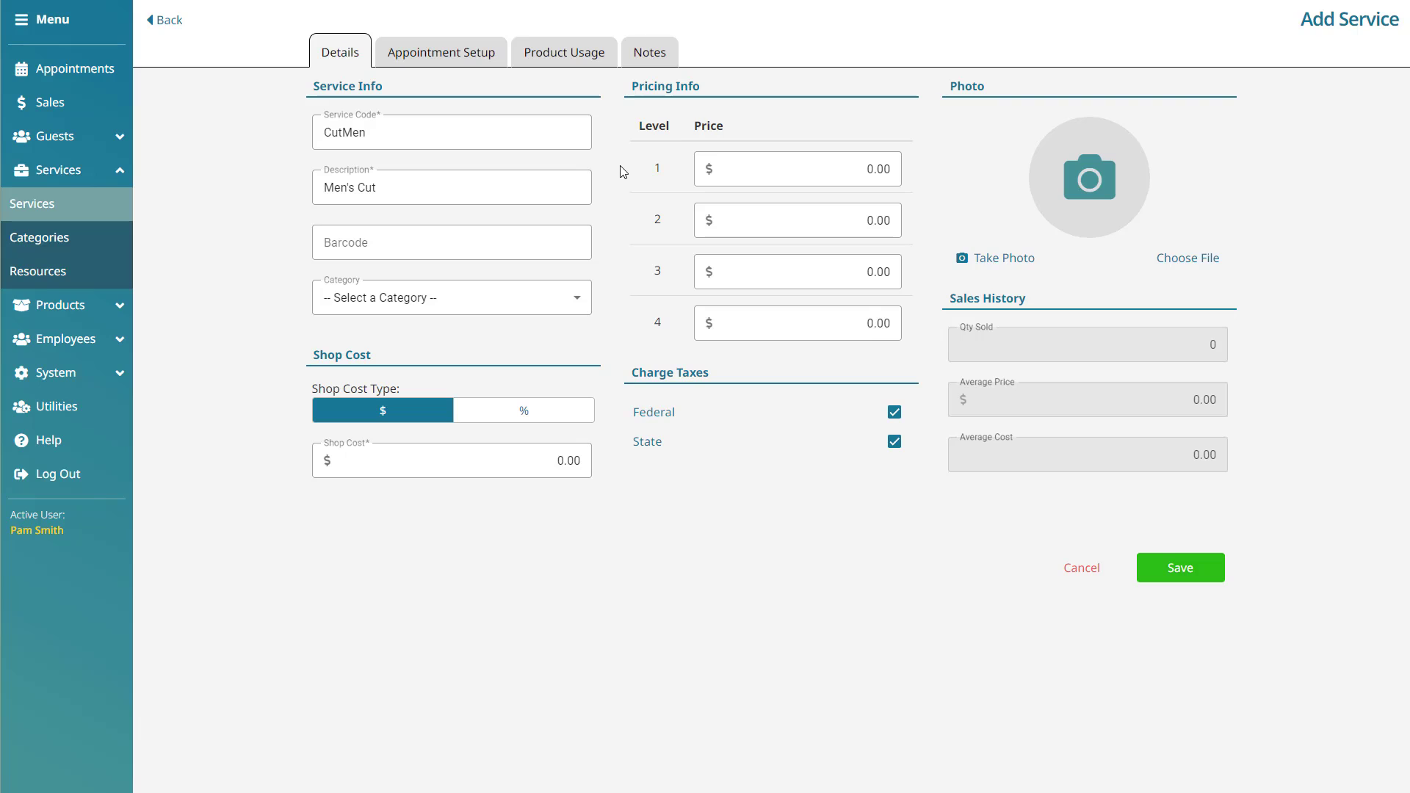
- Set the barcode to 1 and the category to Salon - Cuts
left_click(554, 244)
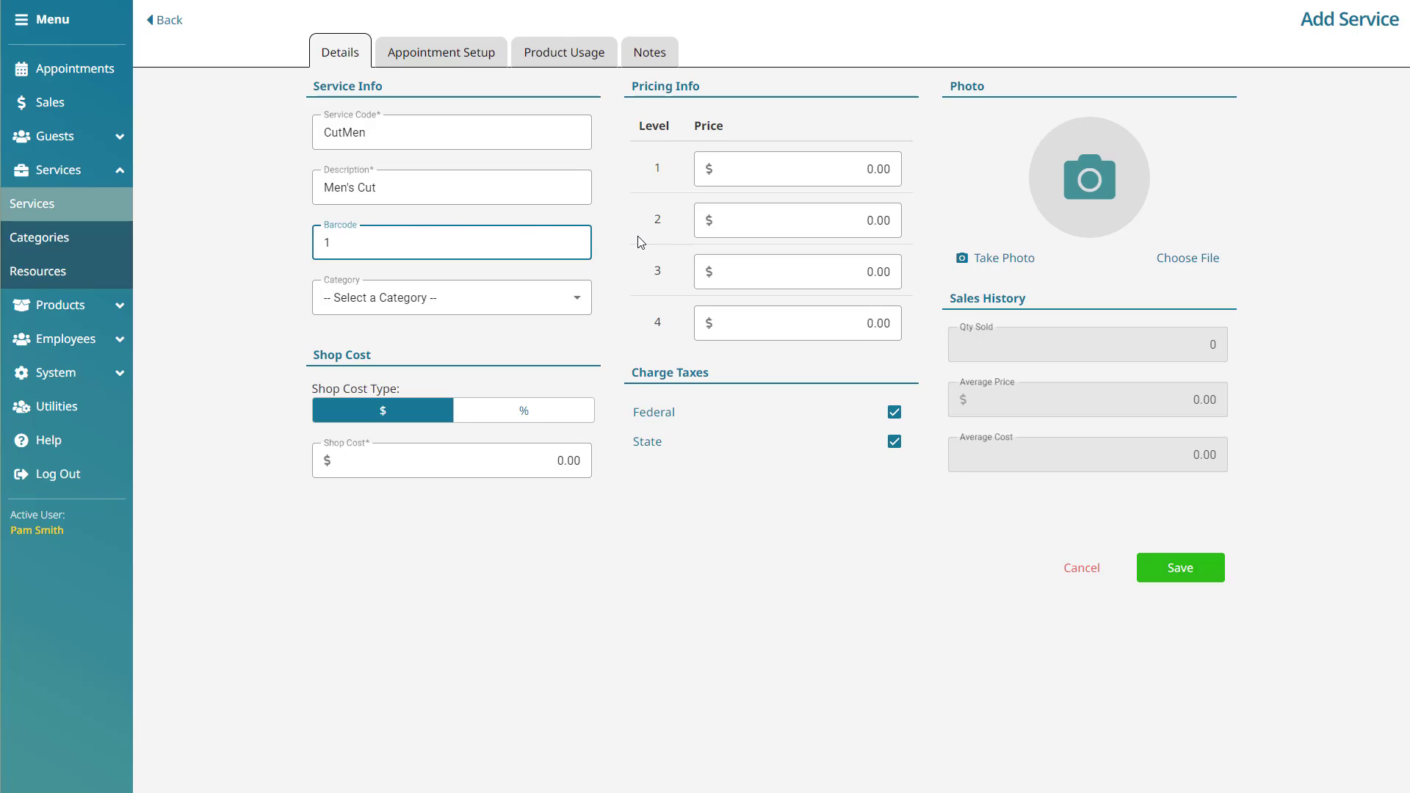
left_click(622, 269)
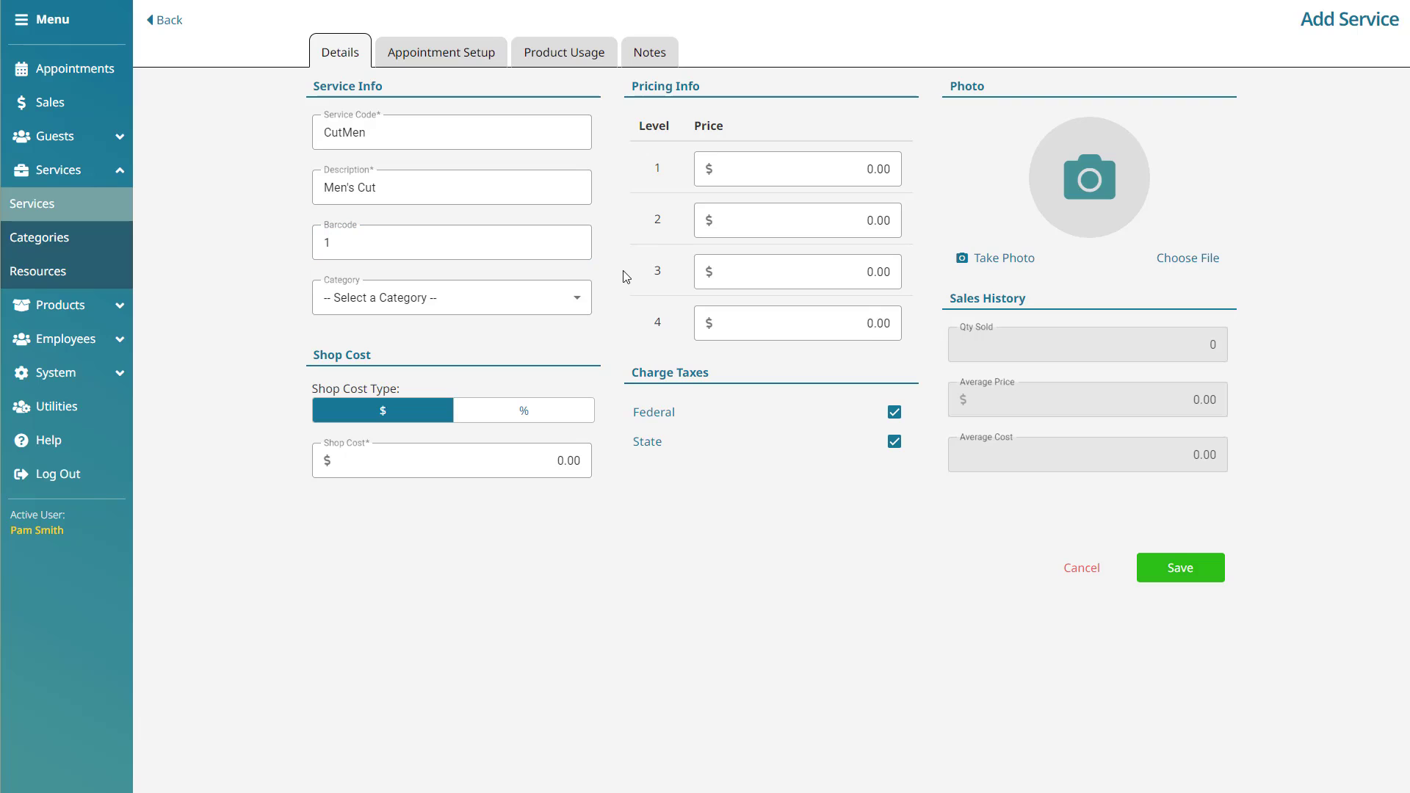
left_click(577, 300)
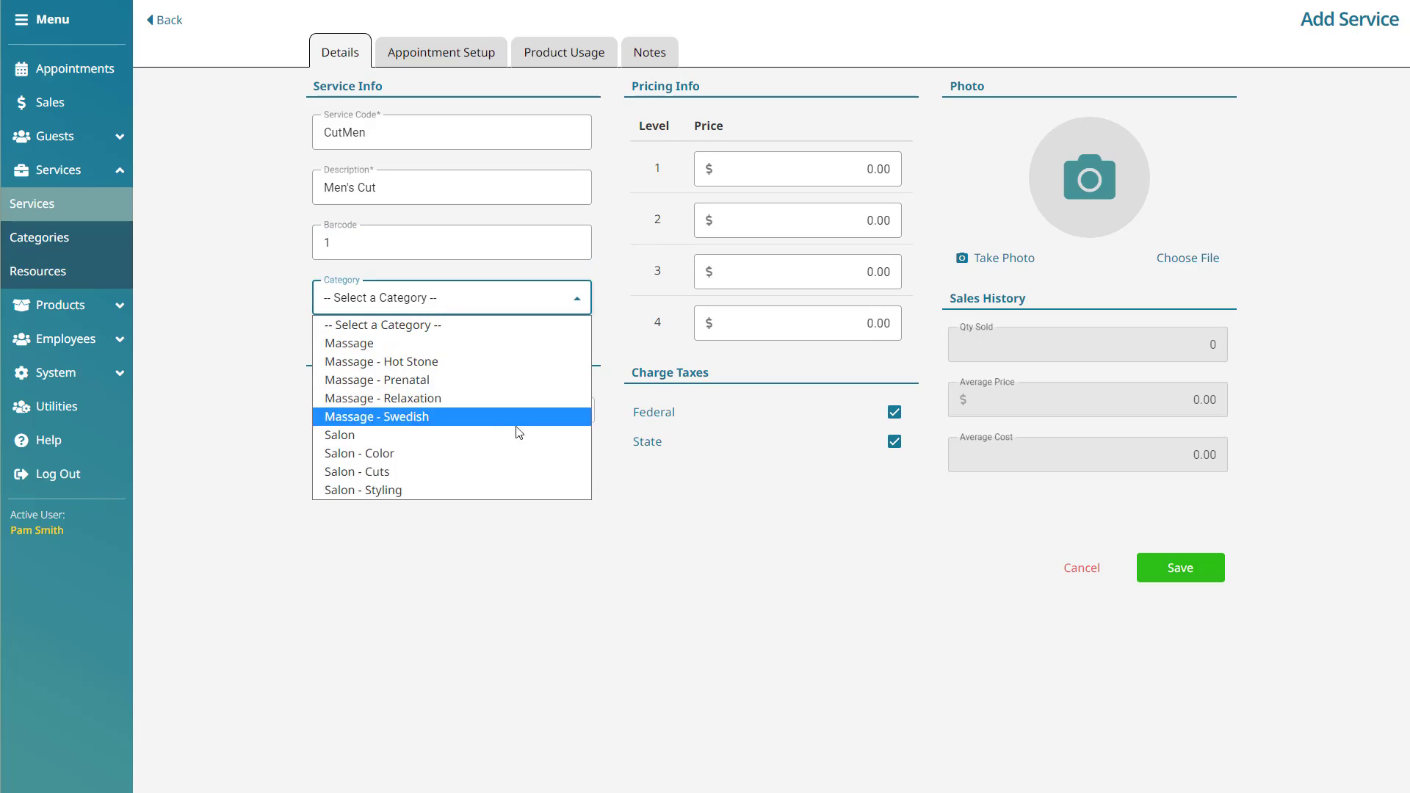
left_click(514, 471)
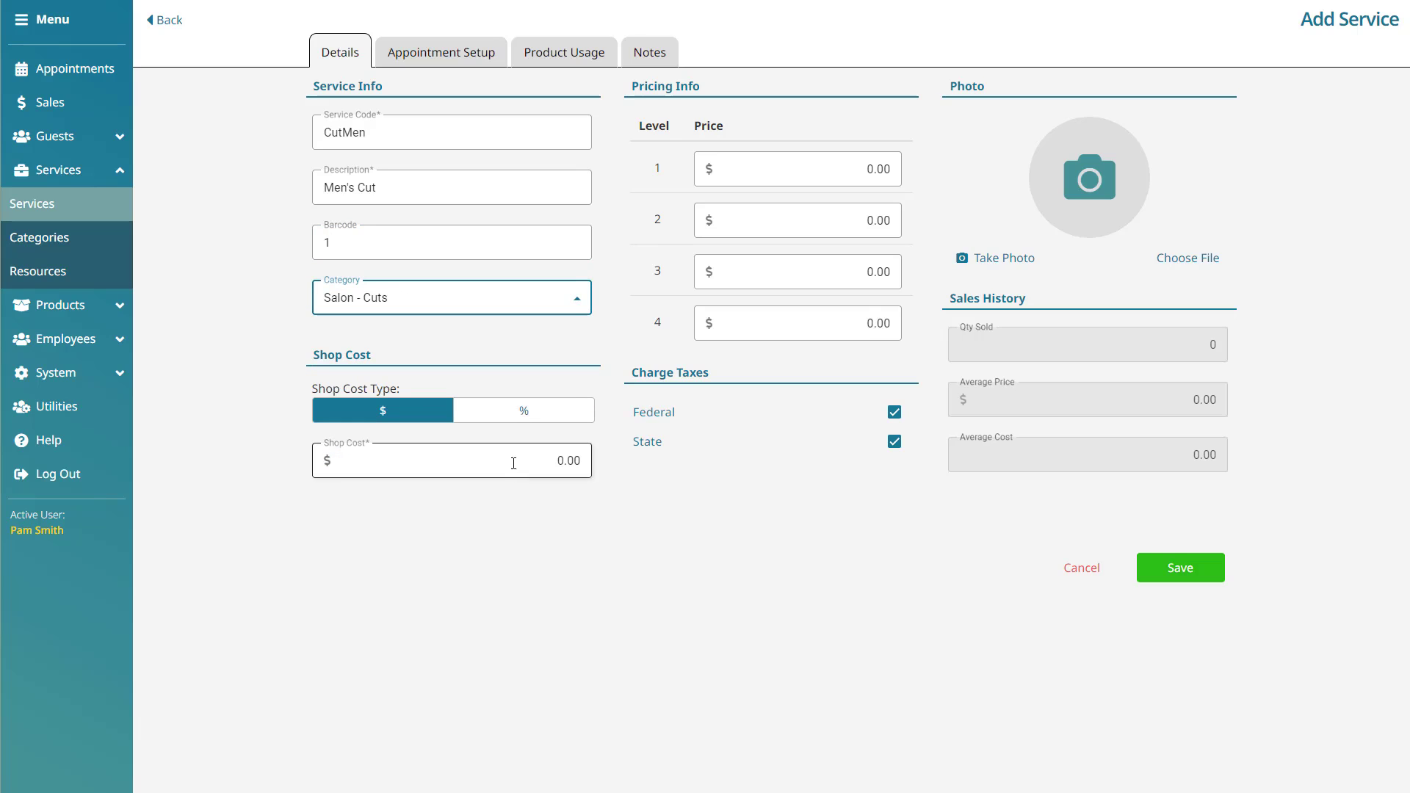
left_click(553, 348)
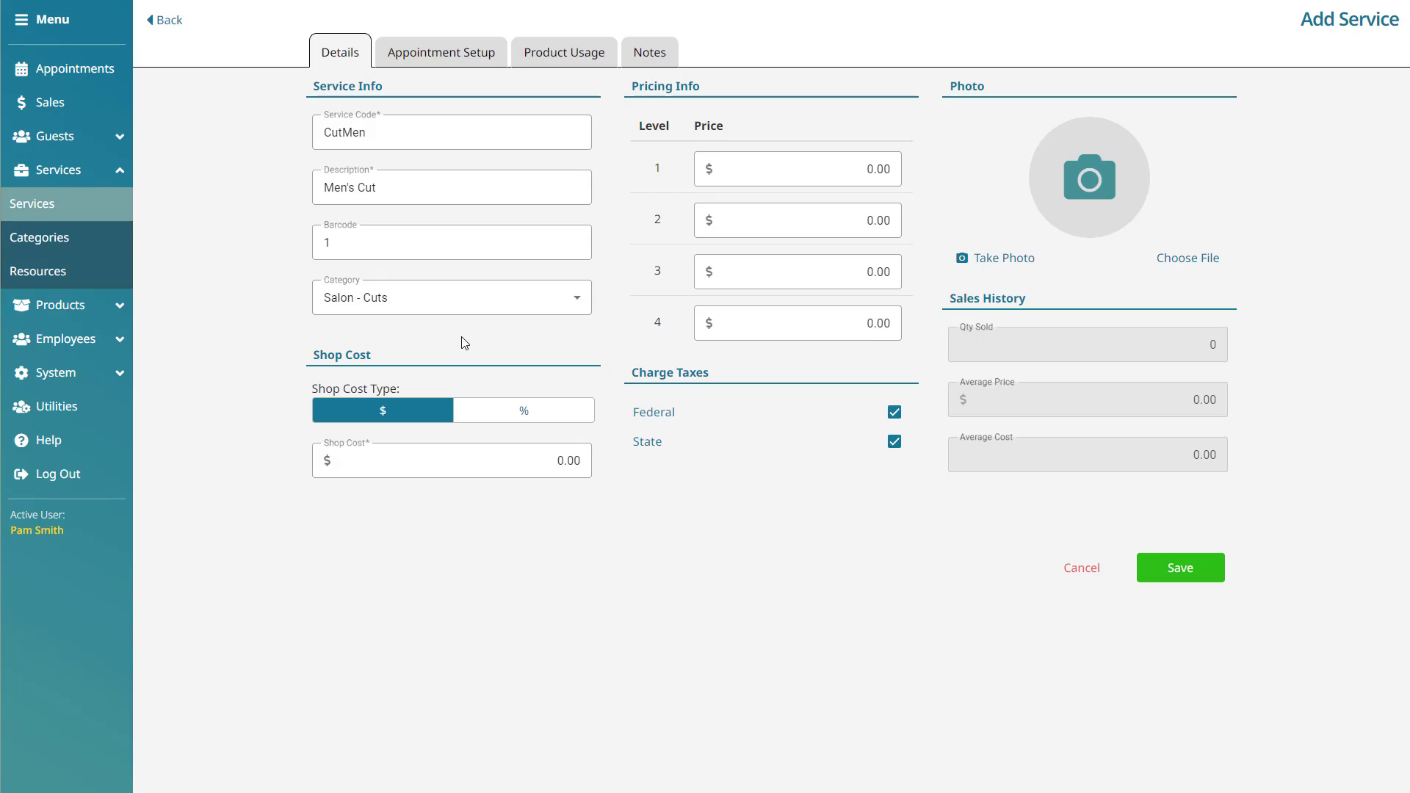
- Set the shop cost to 5 percent, replacing the initial 10.00 entry
left_click(518, 467)
type("1")
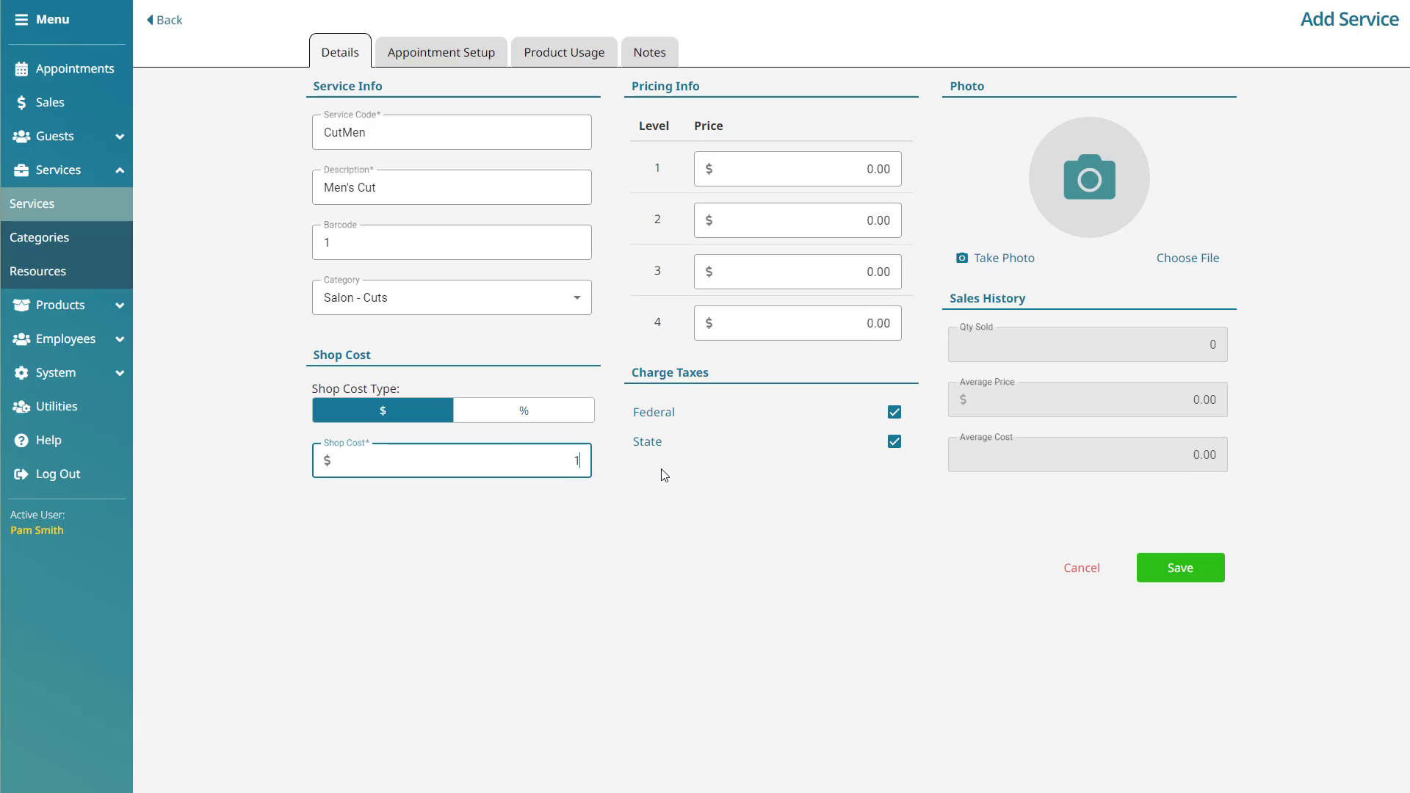
type("0")
left_click(665, 475)
left_click(590, 469)
key("BackSpace")
left_click(543, 417)
left_click(523, 449)
type("5")
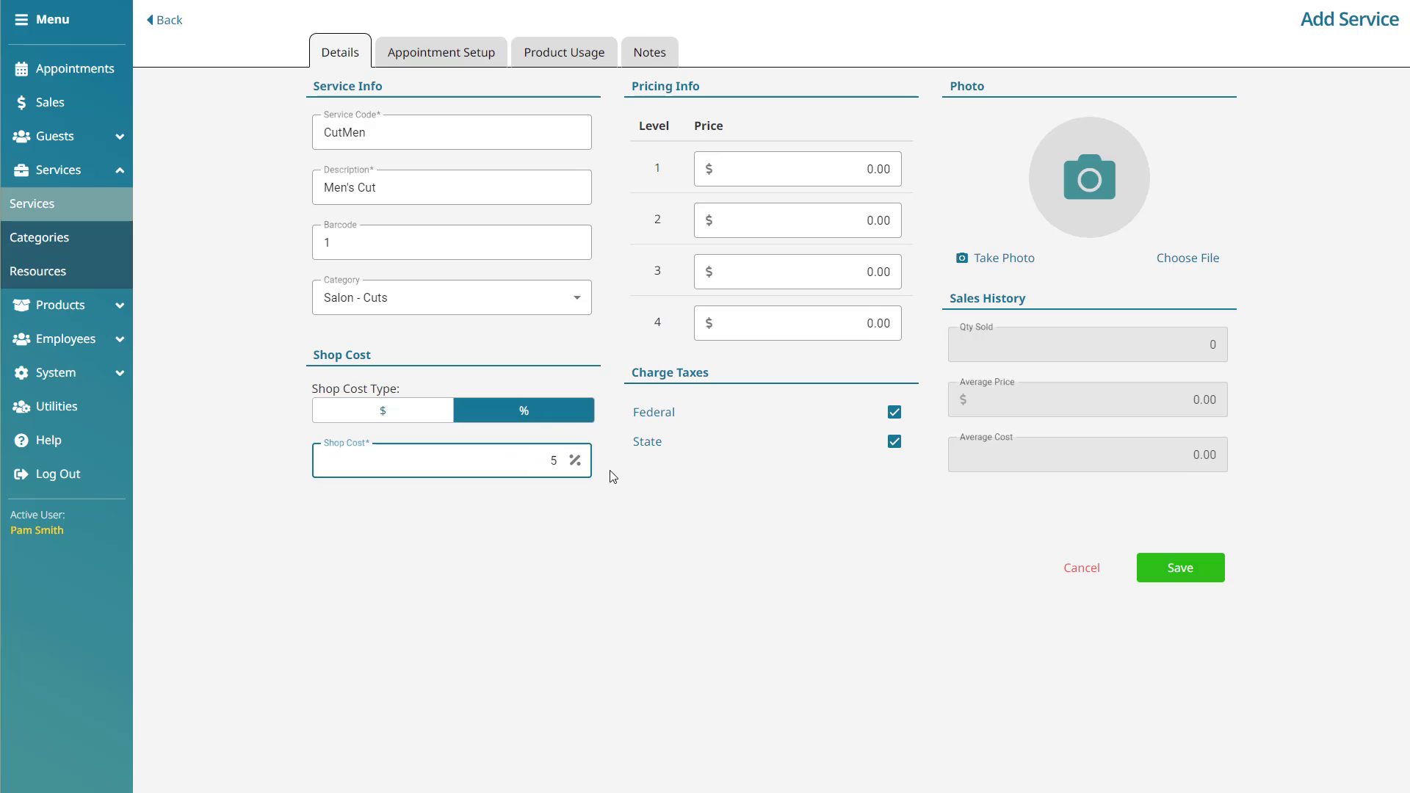
left_click(611, 476)
- Enter level 1–3 prices of 45.00, 50.00 and 55.00
left_click(823, 176)
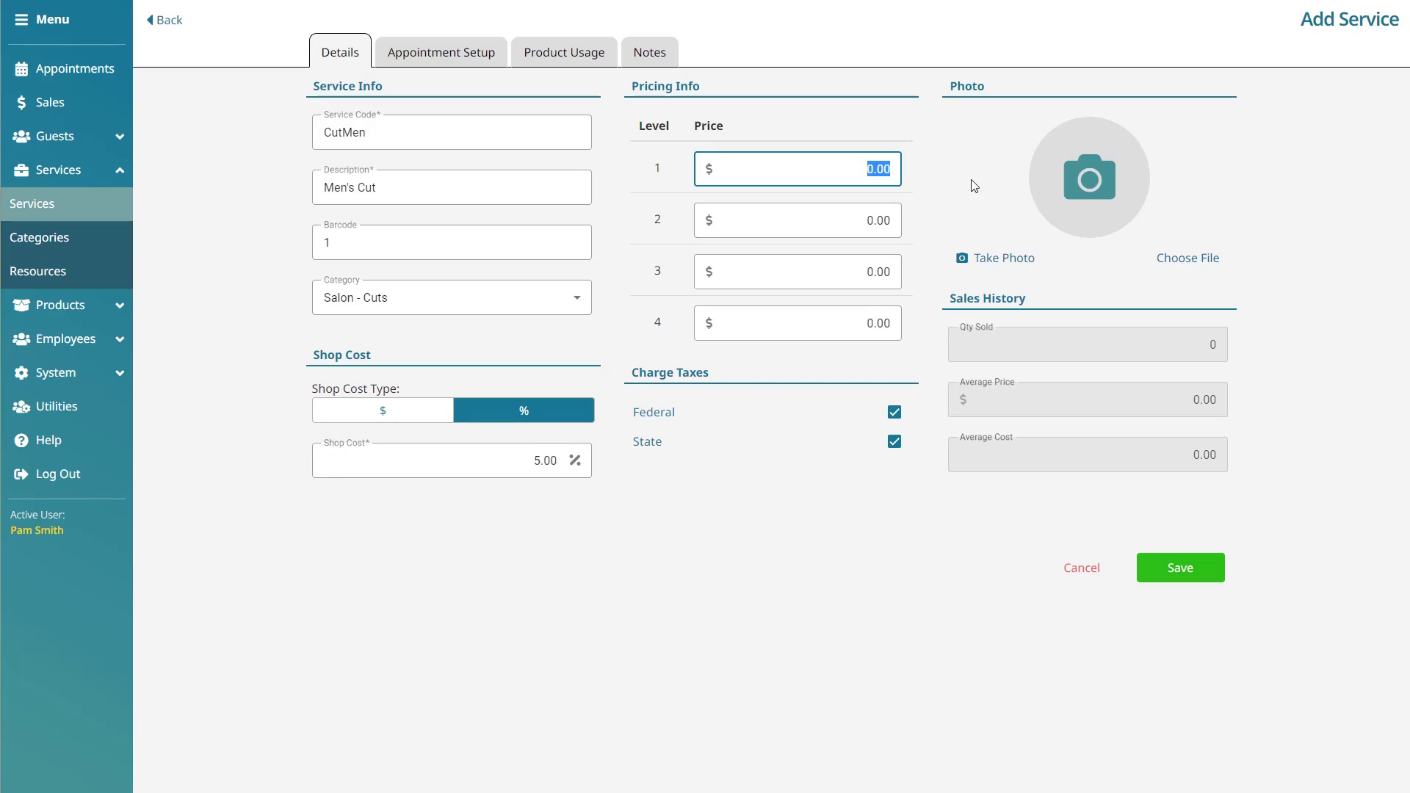
type("45")
left_click(938, 173)
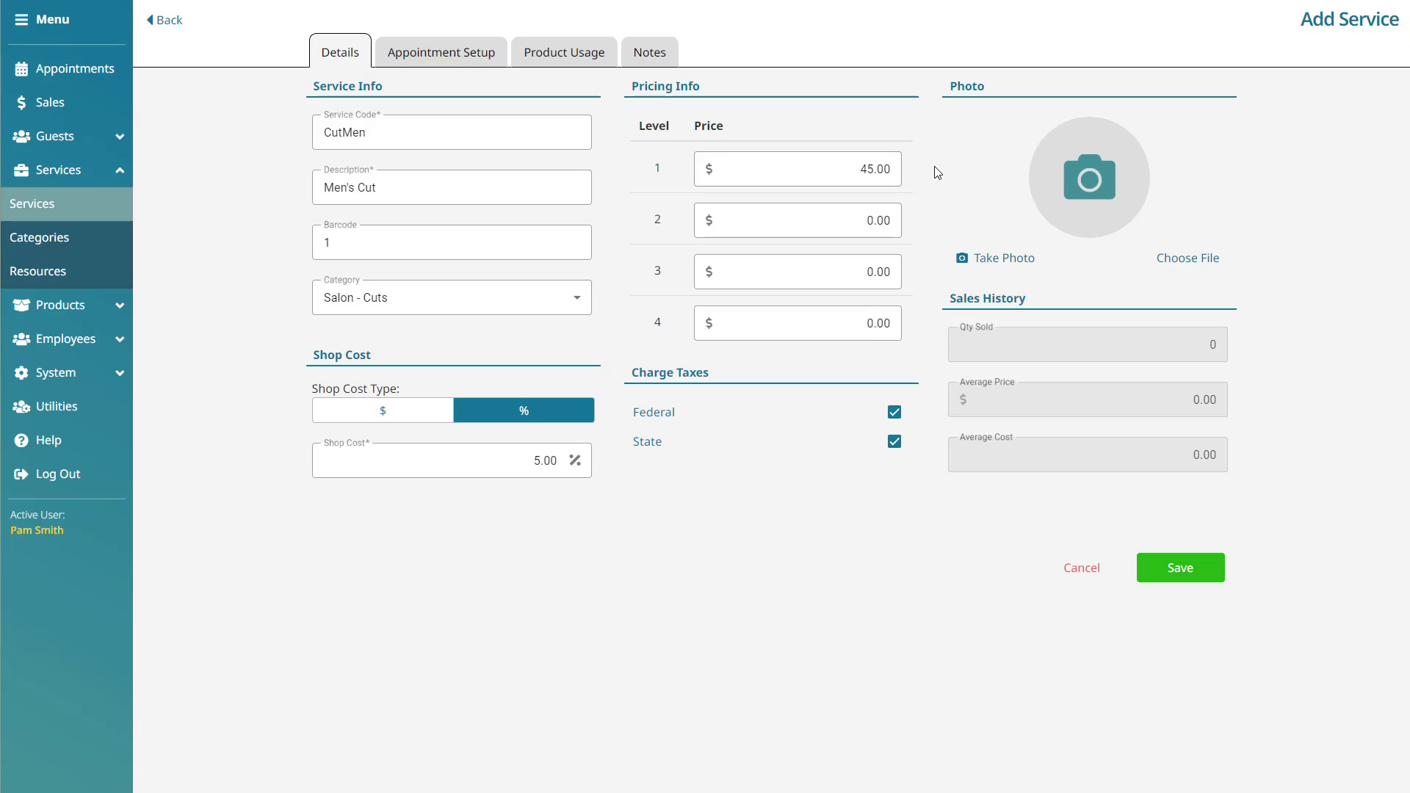
left_click(850, 220)
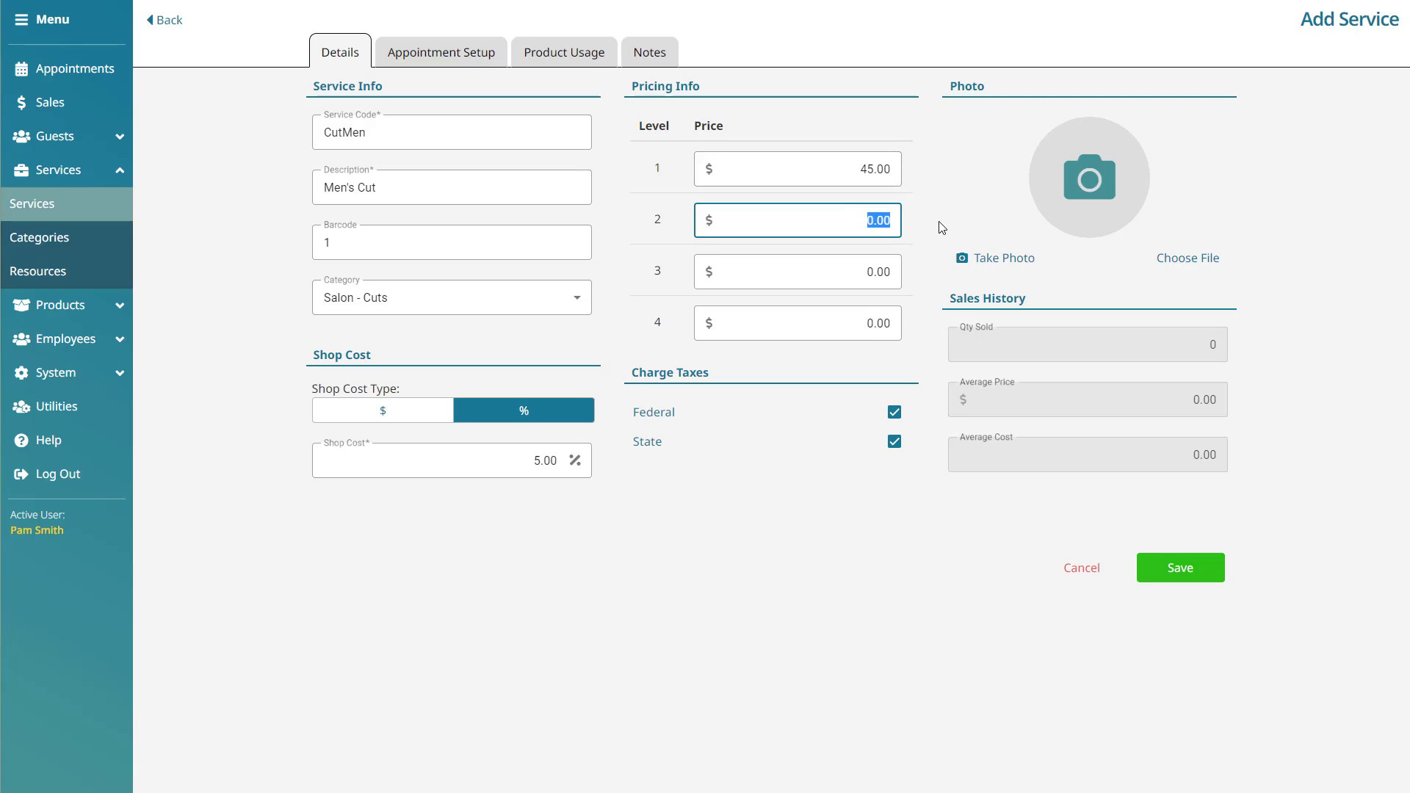
type("50")
left_click(933, 231)
left_click(836, 270)
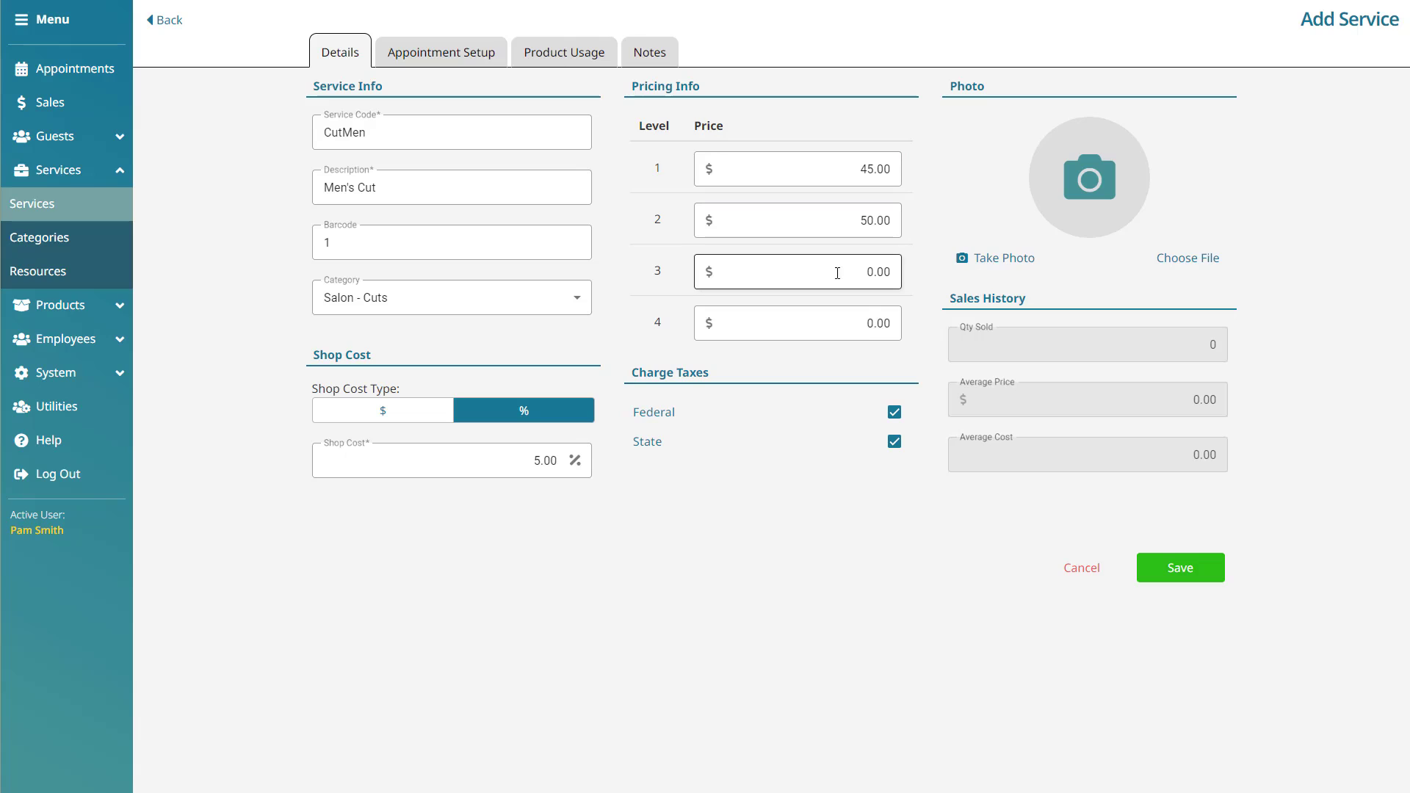
type("55")
left_click(938, 232)
- Turn off federal tax and toggle state tax off and back on
left_click(895, 413)
left_click(896, 443)
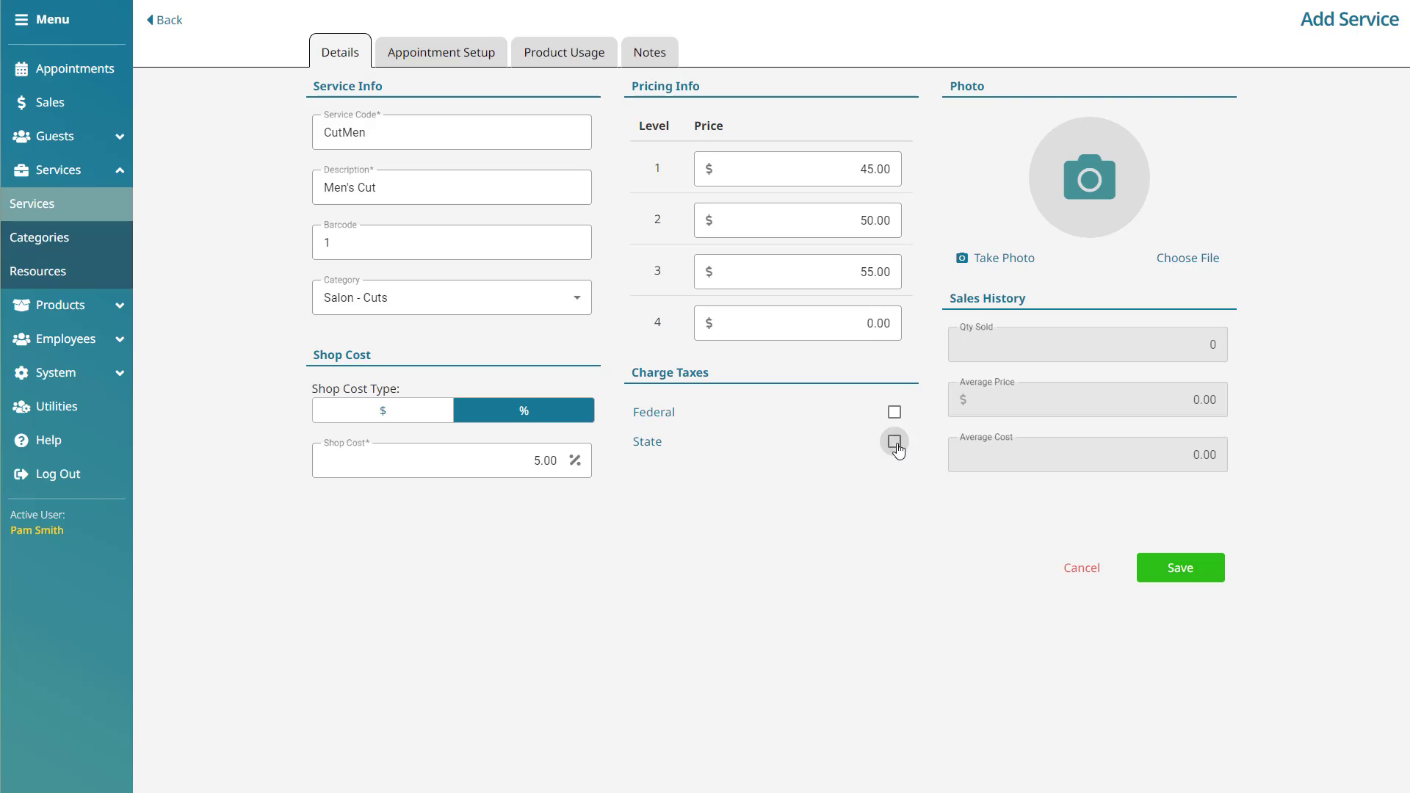
left_click(895, 443)
- Re-enable federal tax and upload Icon.png as the cropped service photo
left_click(894, 412)
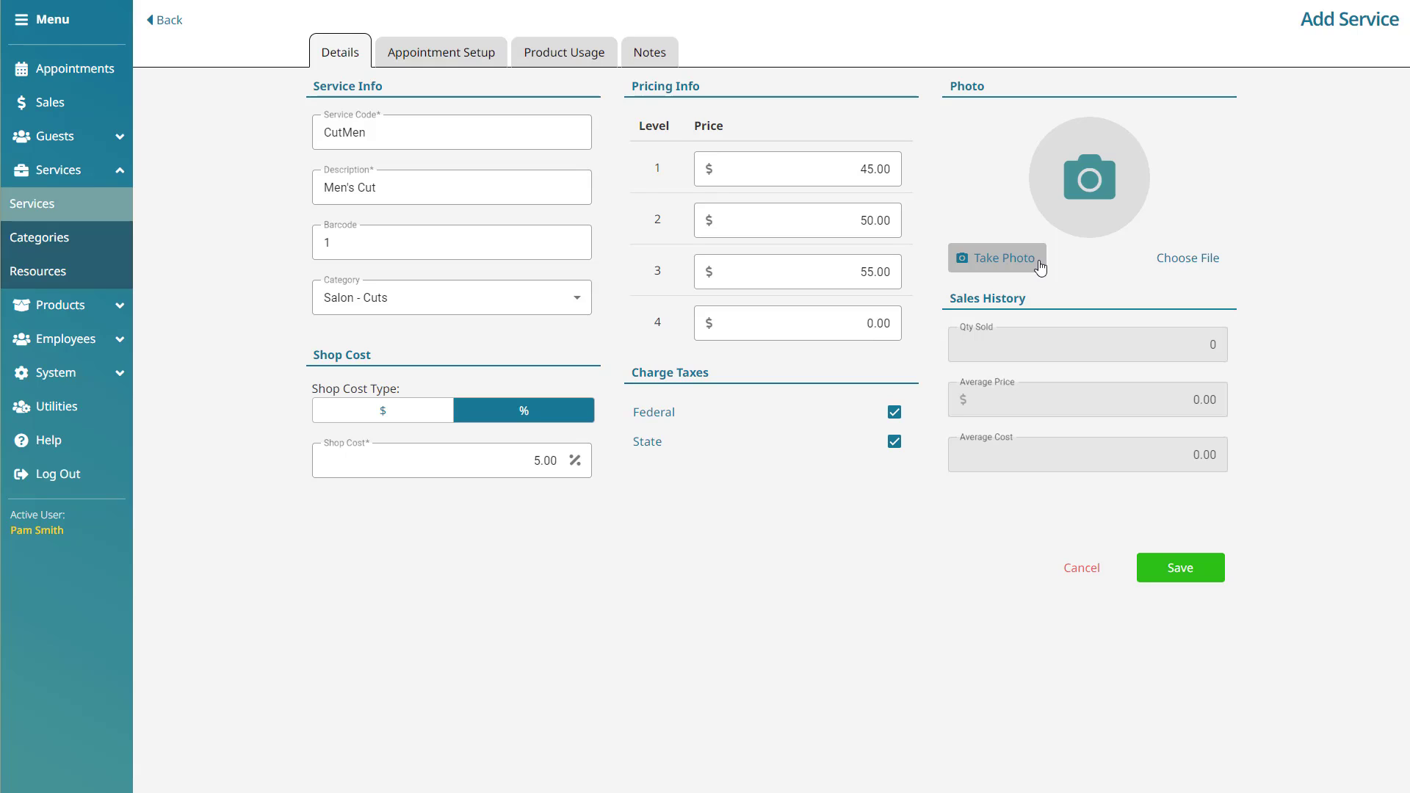
left_click(1223, 271)
left_click(540, 304)
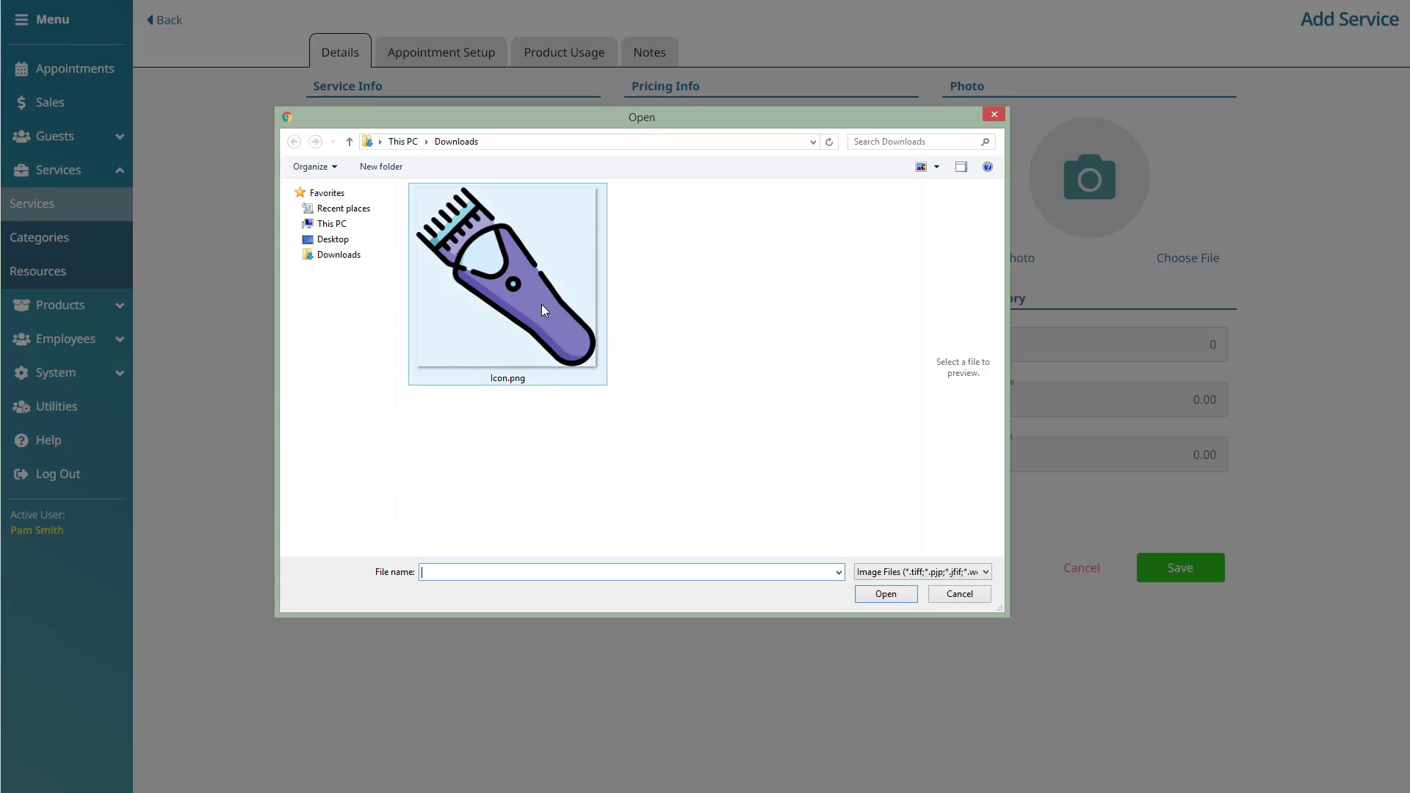
left_click(885, 593)
left_click(905, 565)
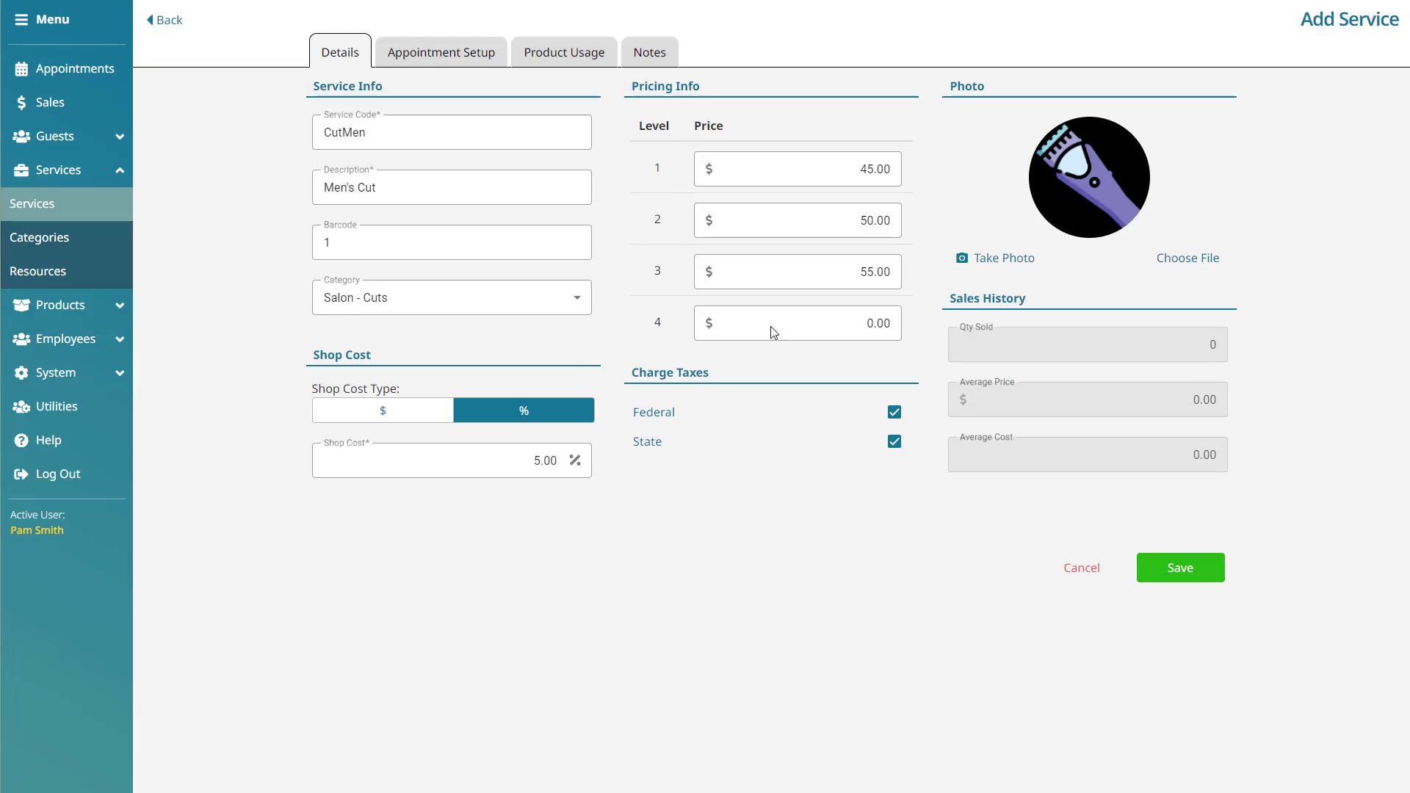
left_click(501, 59)
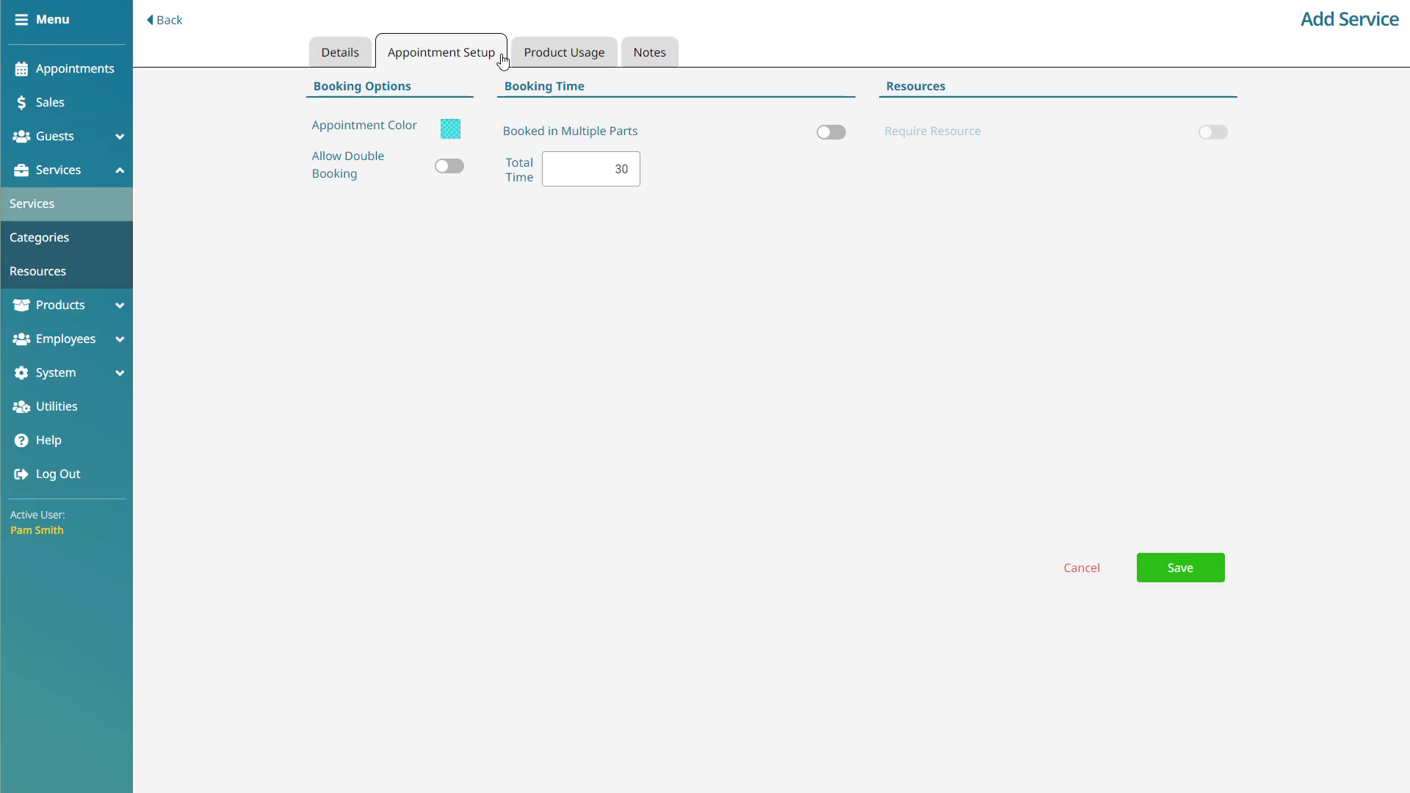
- Set the appointment colour to a muted dark green
left_click(451, 135)
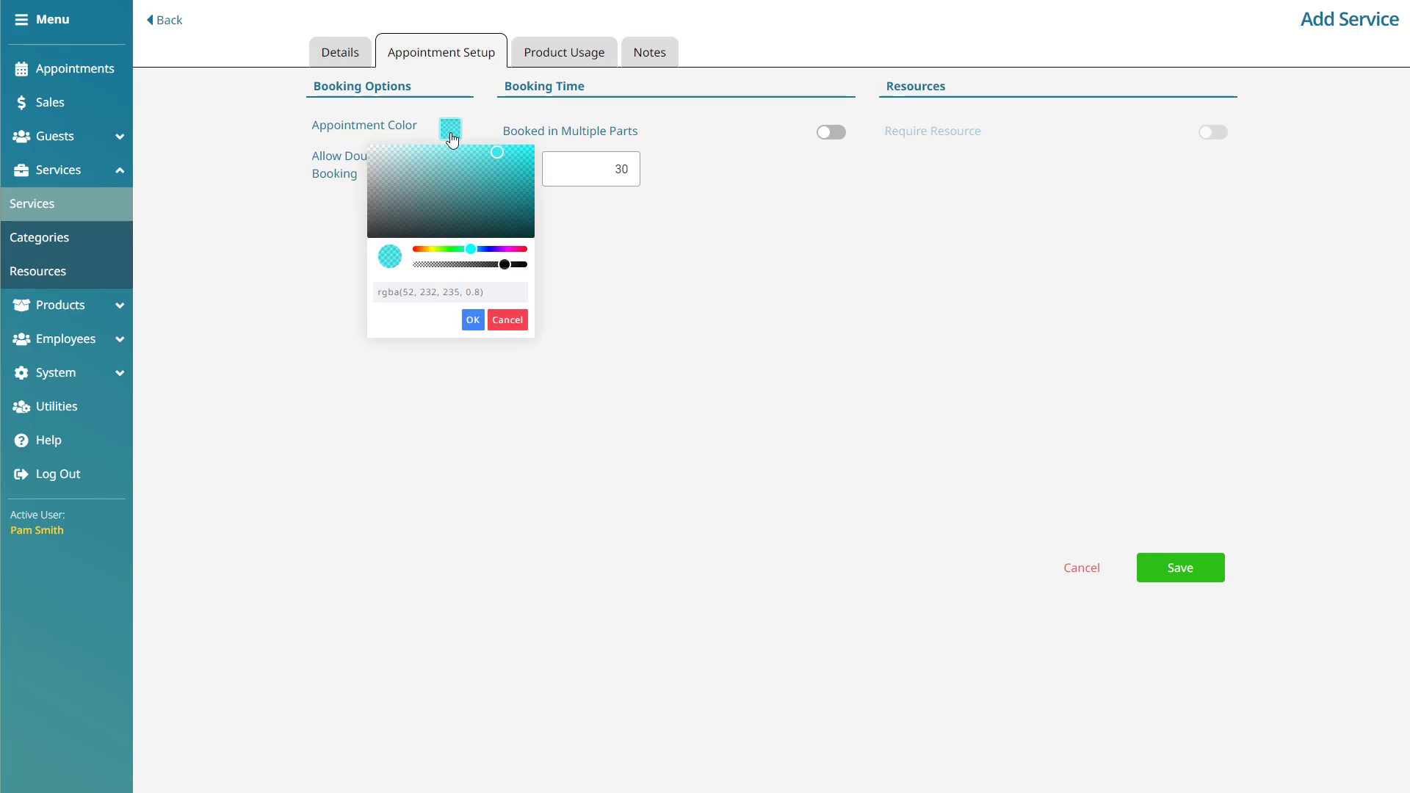
left_click(449, 249)
left_click(431, 191)
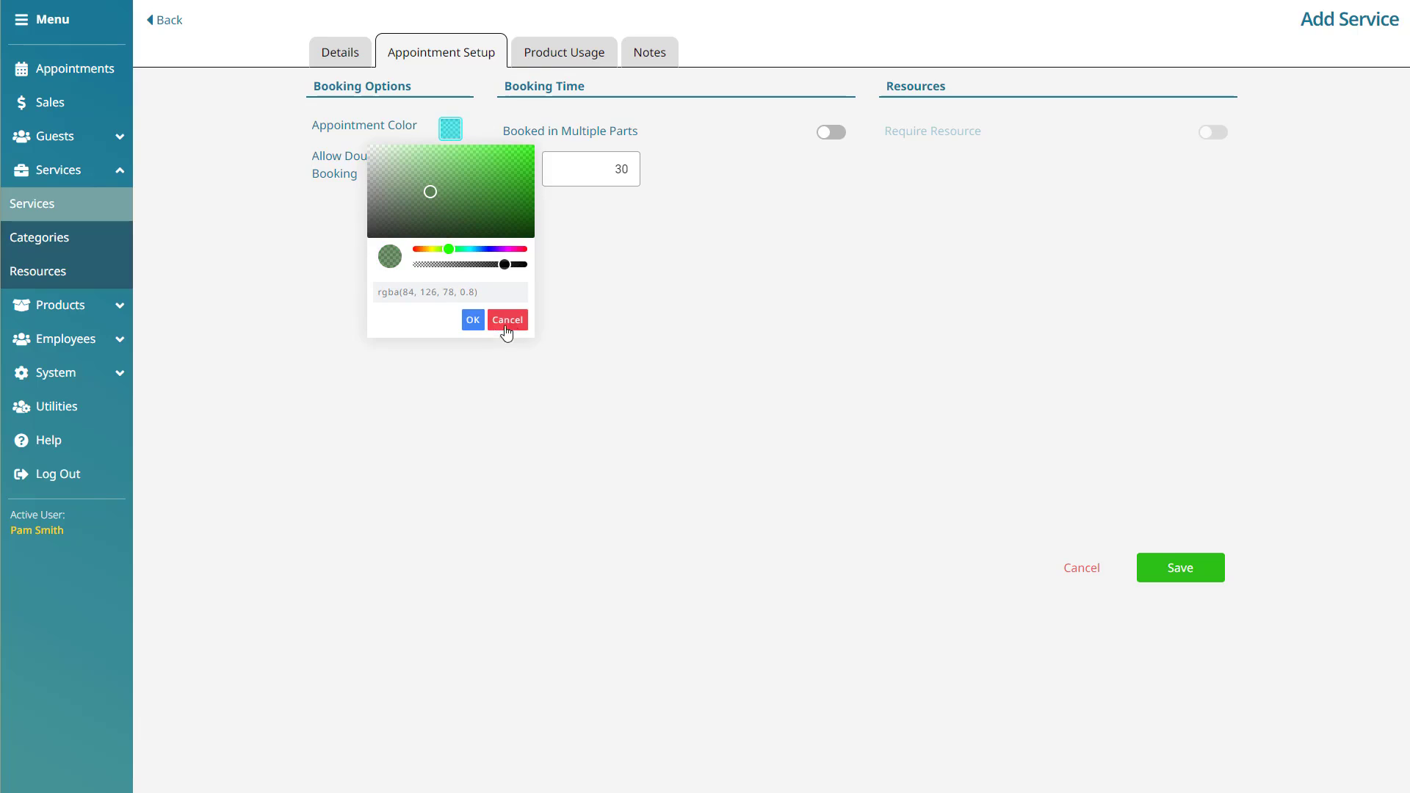
left_click(474, 321)
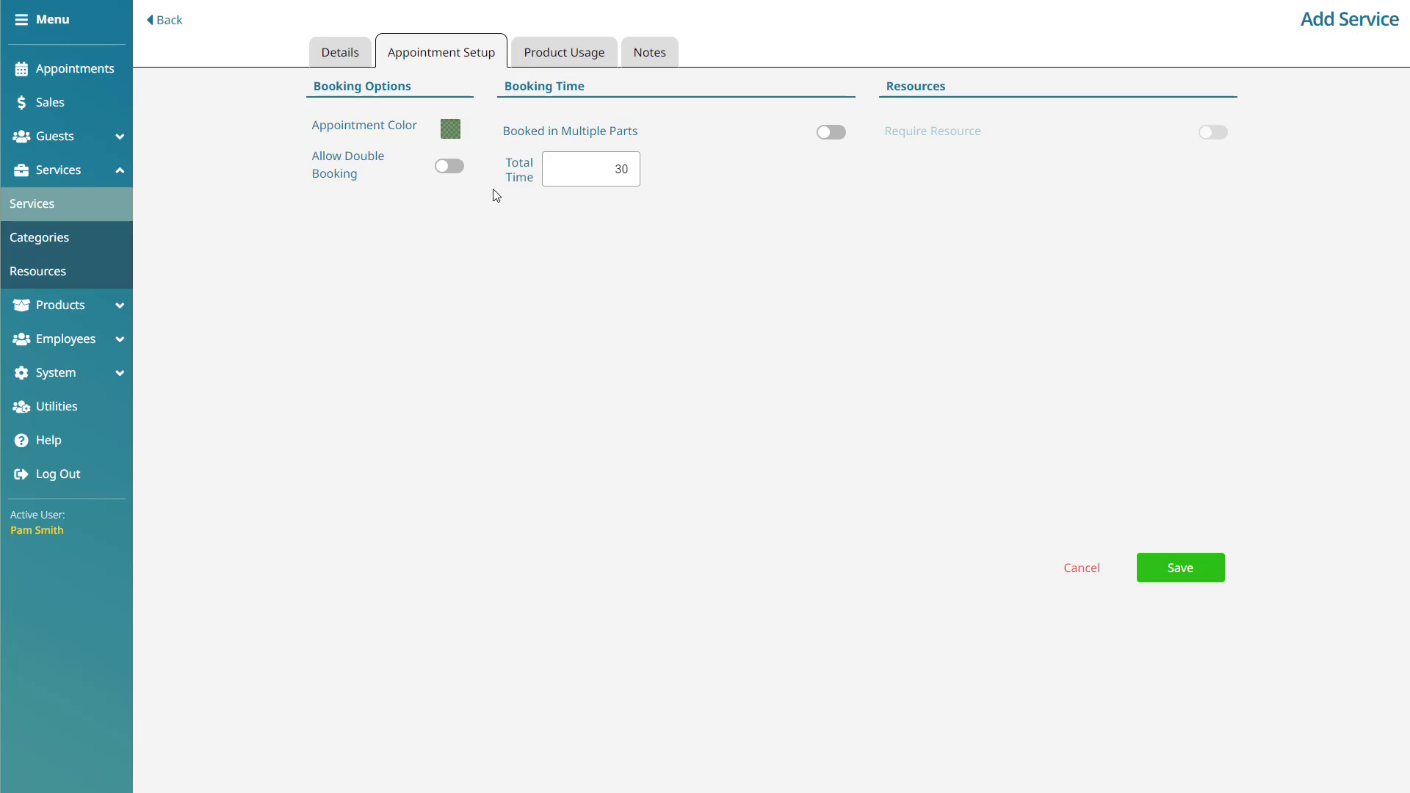
- Toggle double booking on and off, then turn on Booked in Multiple Parts
left_click(446, 173)
left_click(445, 174)
left_click(832, 135)
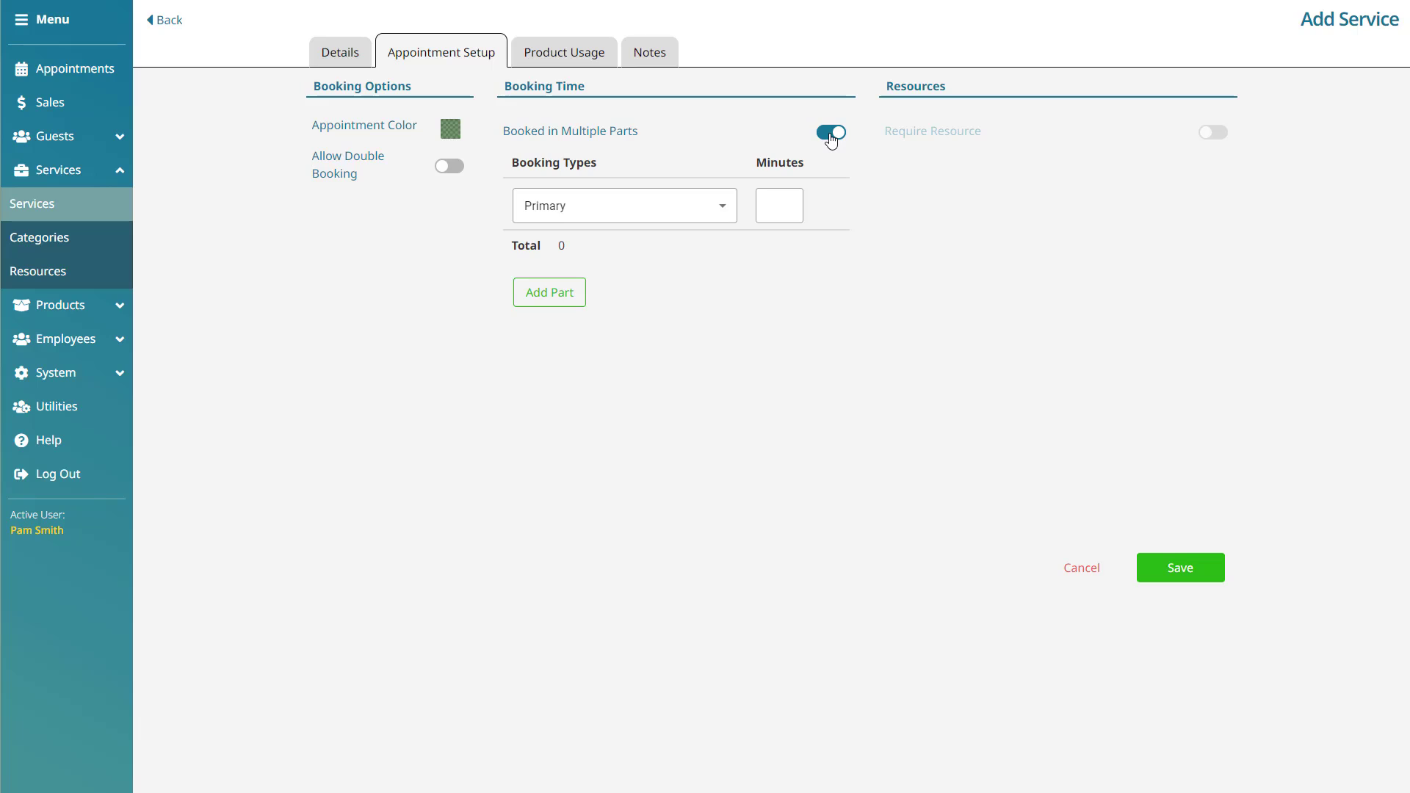
- Switch off multiple parts and enter a 45-minute Total Time
left_click(831, 135)
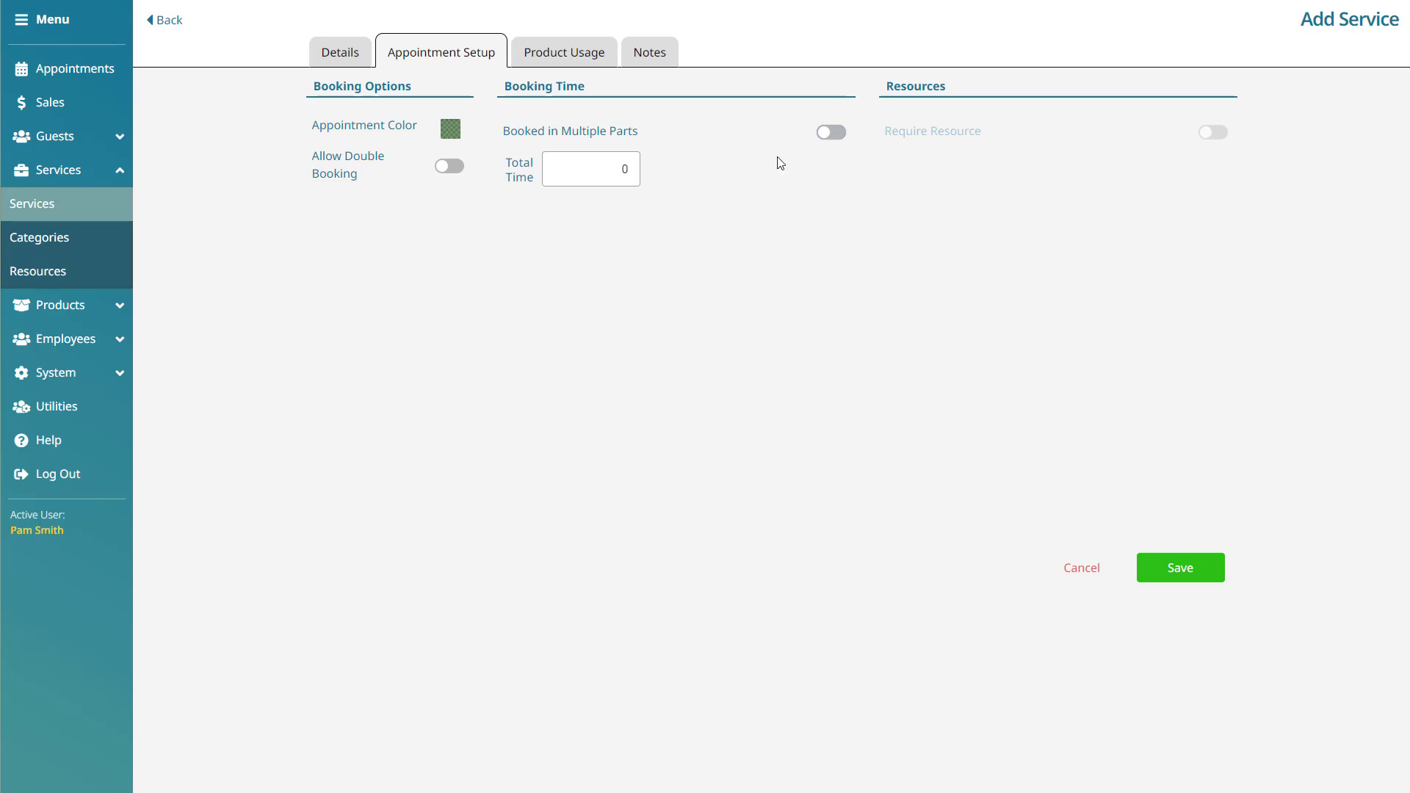
left_click(614, 167)
double_click(637, 168)
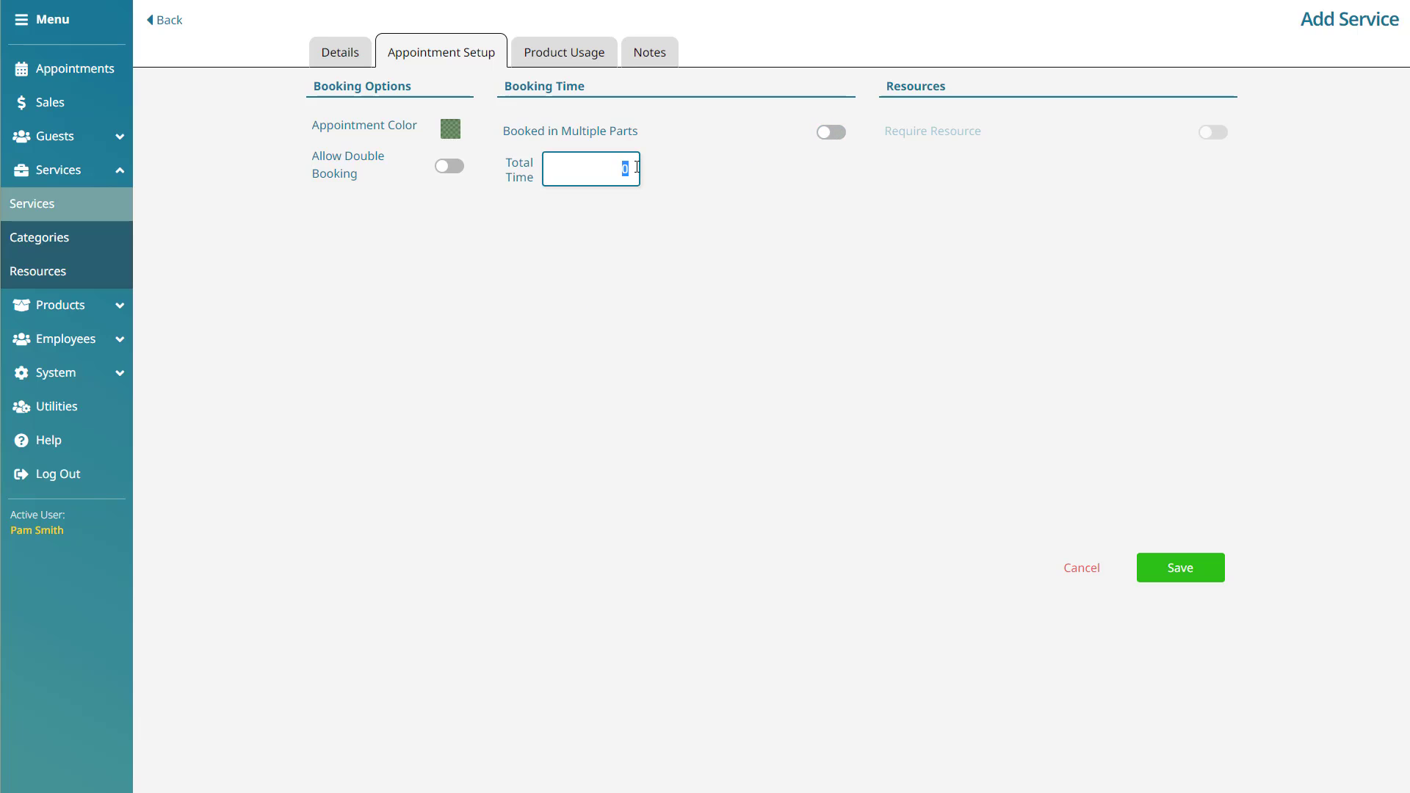
type("45")
left_click(728, 163)
- Re-enable multiple parts and add Technical, Processing and Finishing parts after Primary
left_click(828, 134)
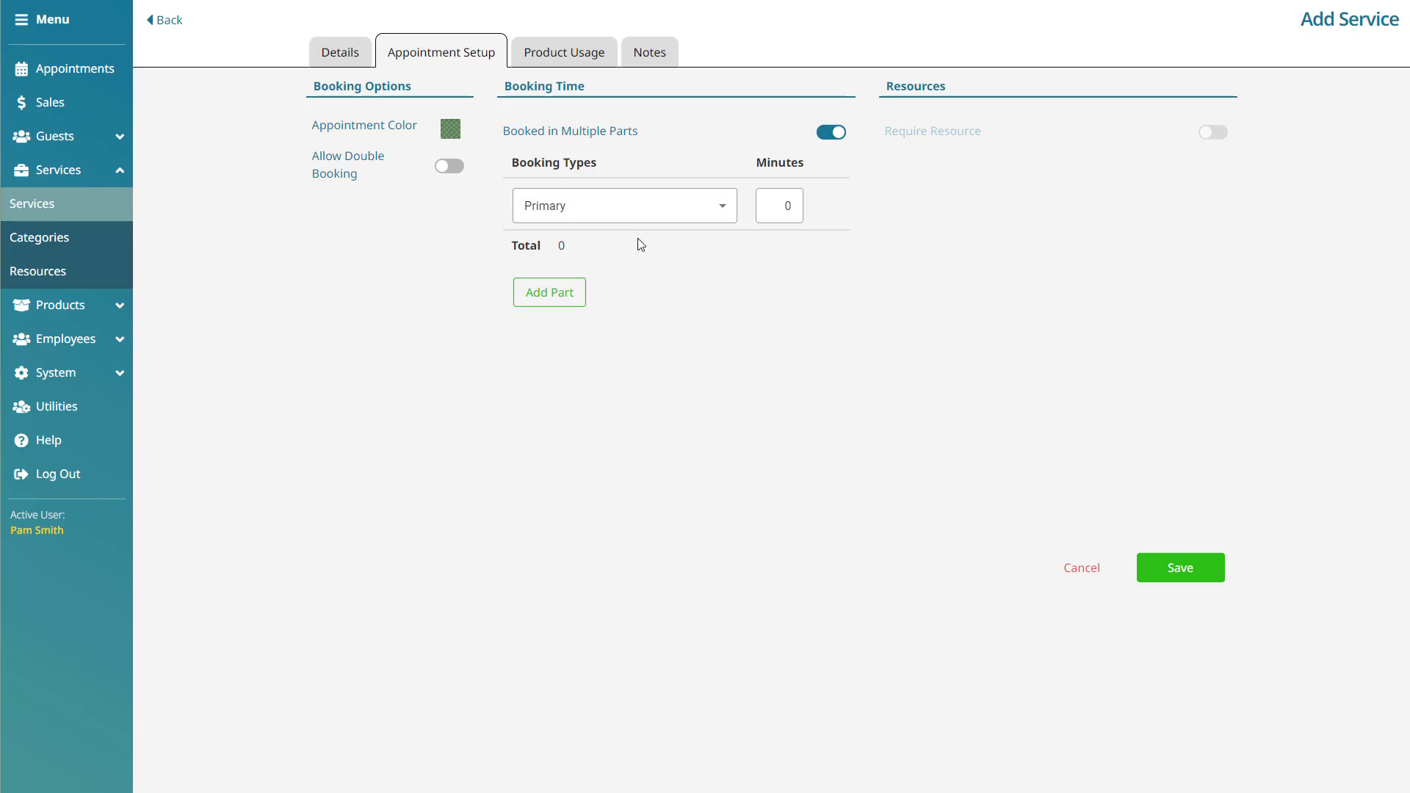
left_click(550, 293)
left_click(550, 344)
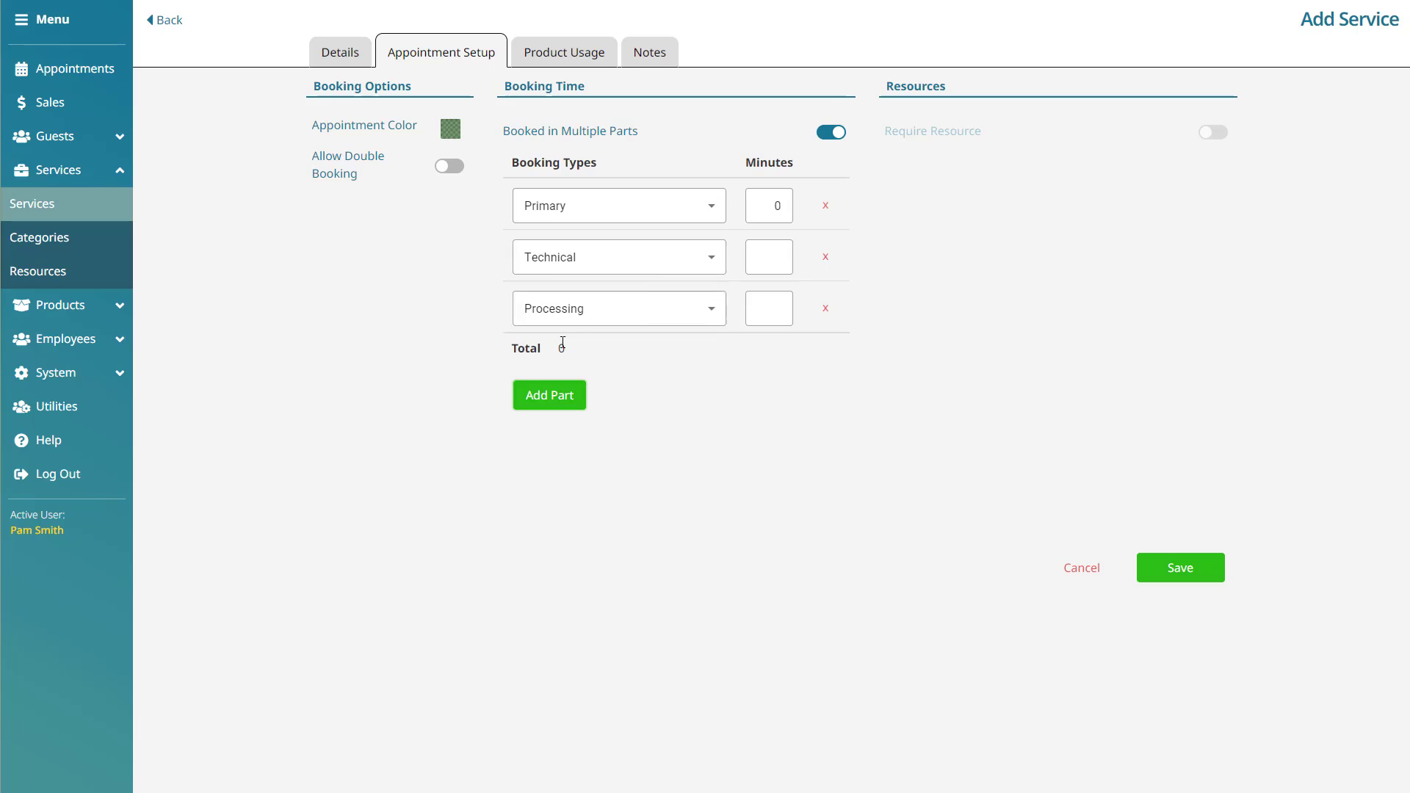
left_click(718, 204)
left_click(718, 204)
left_click(711, 257)
left_click(712, 273)
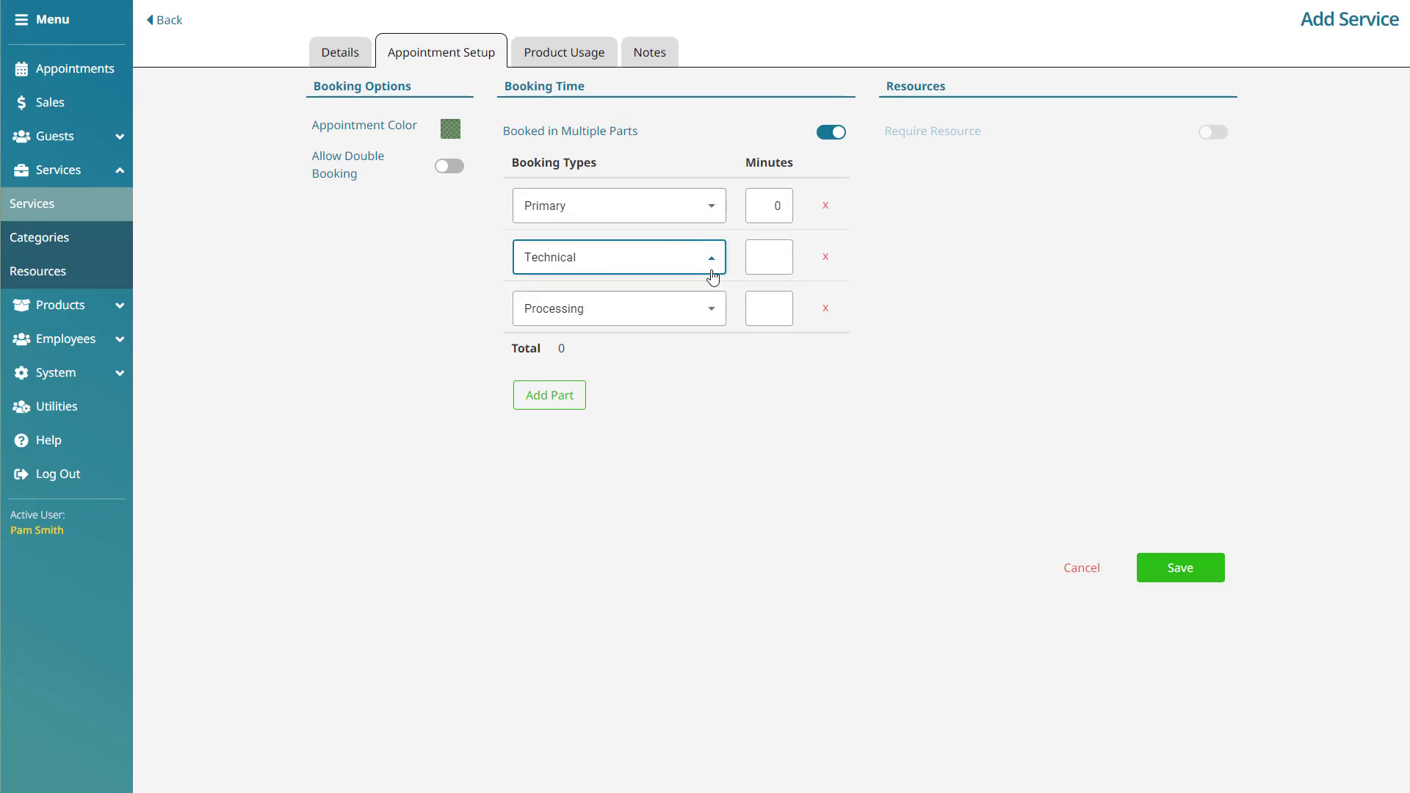
left_click(712, 307)
left_click(617, 367)
left_click(549, 395)
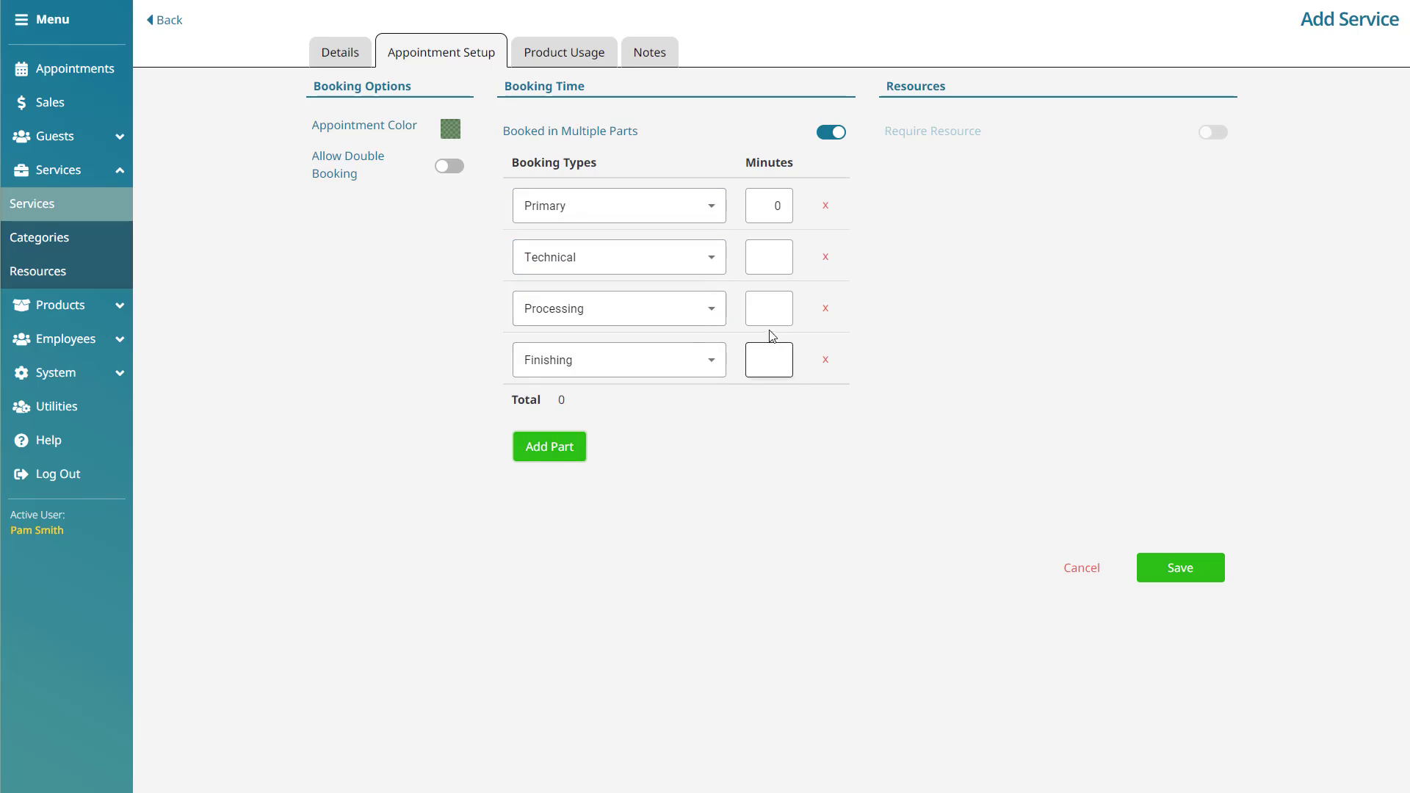
- Give Primary, Technical, Processing and Finishing parts 30, 30, 45 and 30 minutes
left_click(771, 205)
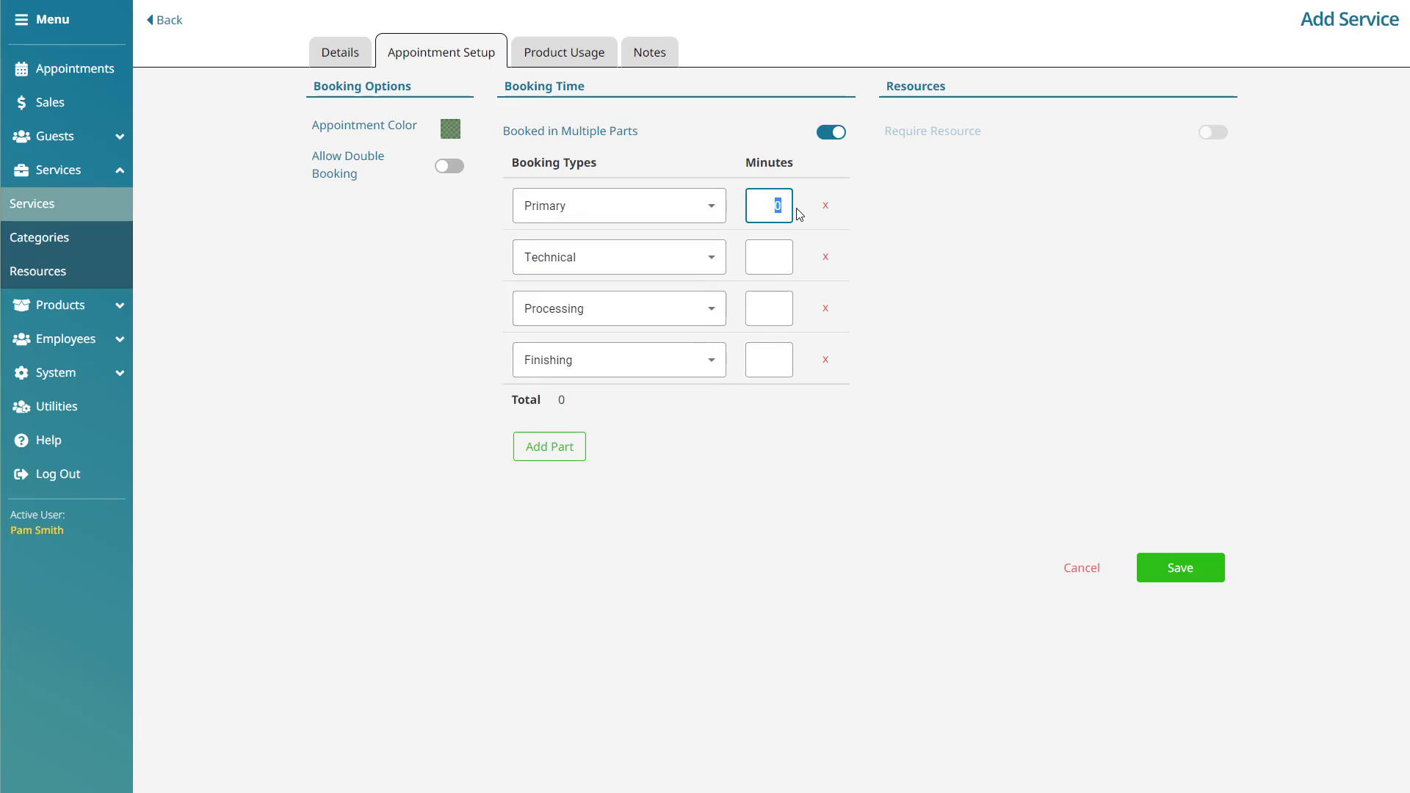
type("30")
left_click(775, 257)
left_click(770, 257)
type("30")
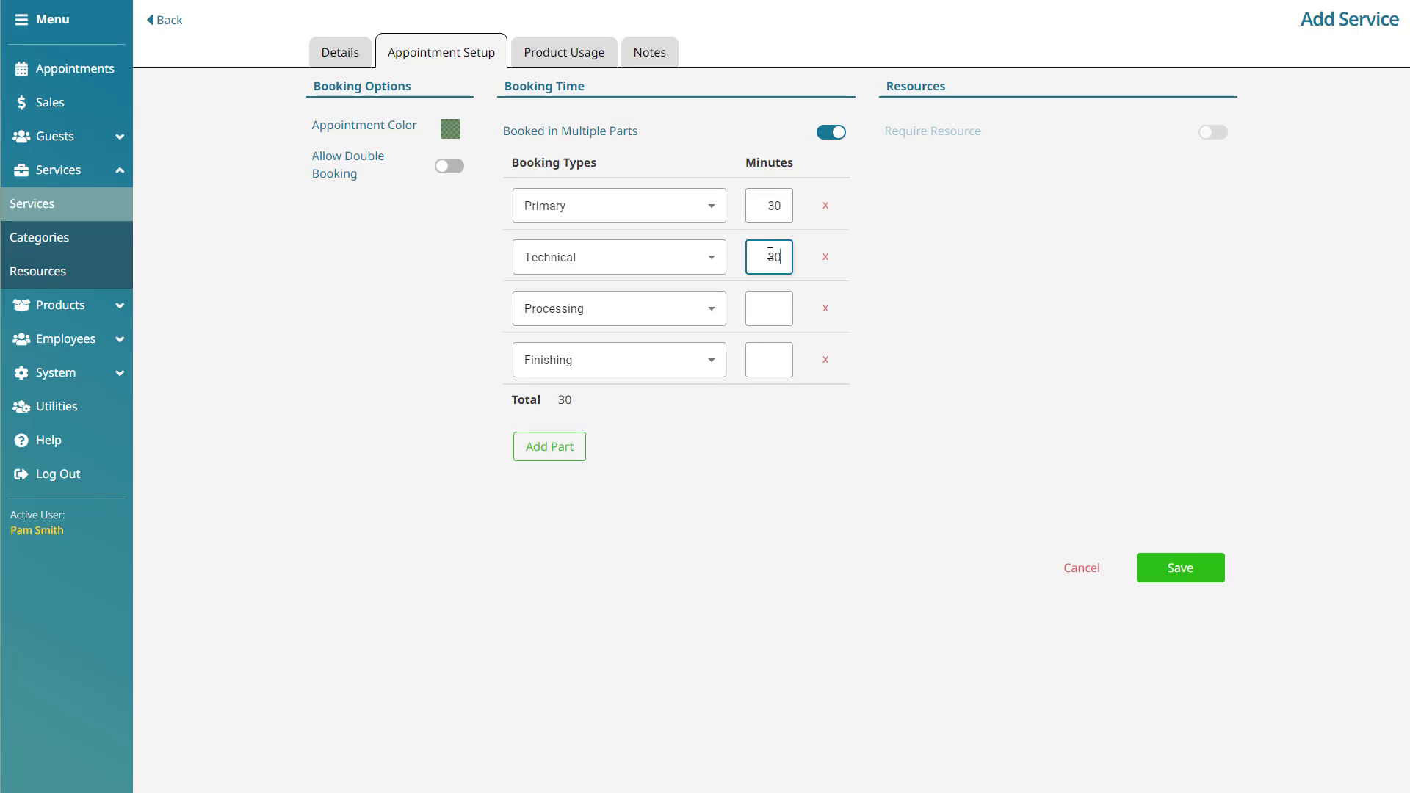
left_click(767, 302)
type("45")
left_click(760, 360)
type("30")
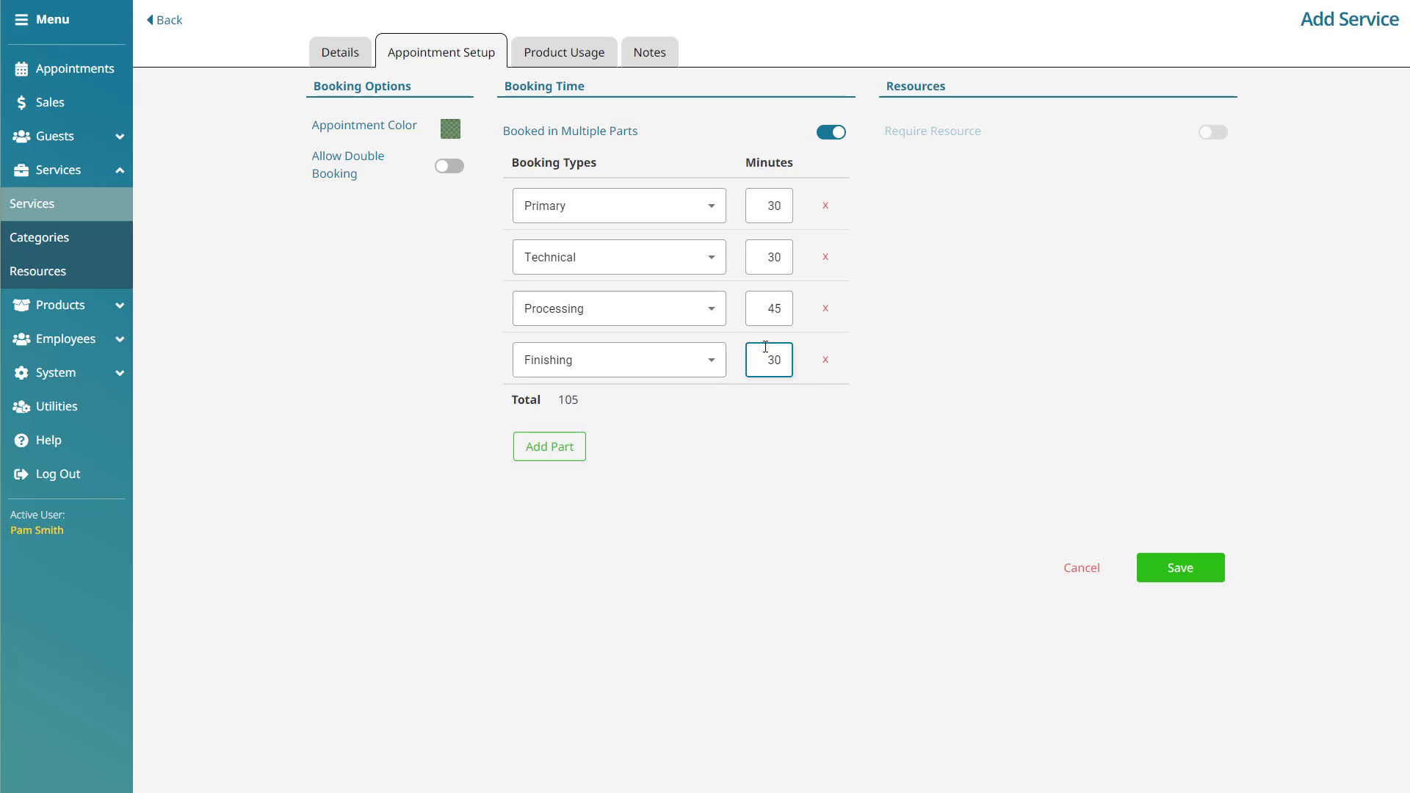
left_click(942, 424)
- Delete the extra parts, turn multiple parts off and set Total Time back to 45 minutes
left_click(825, 361)
left_click(825, 310)
left_click(825, 256)
left_click(831, 139)
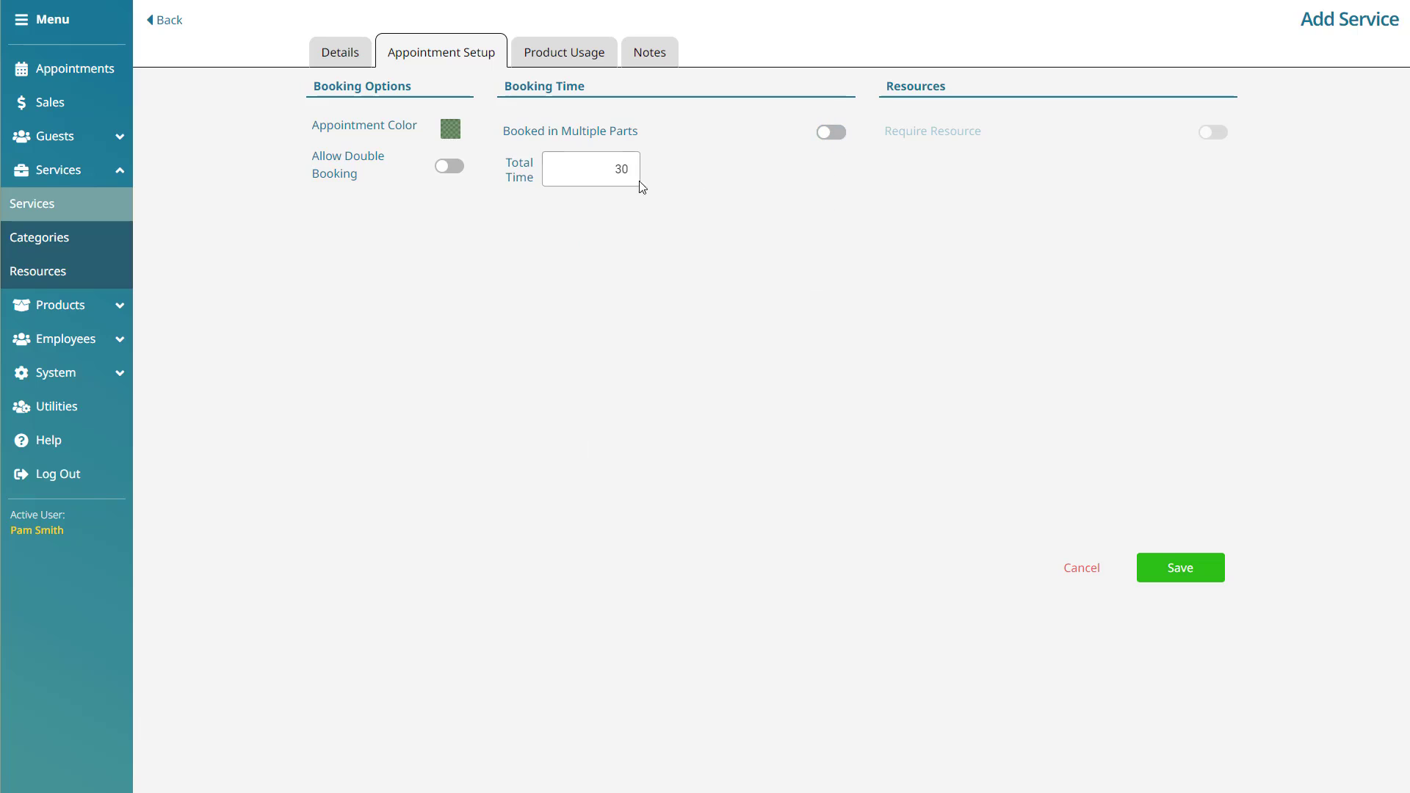
double_click(624, 170)
type("45")
left_click(874, 229)
left_click(614, 62)
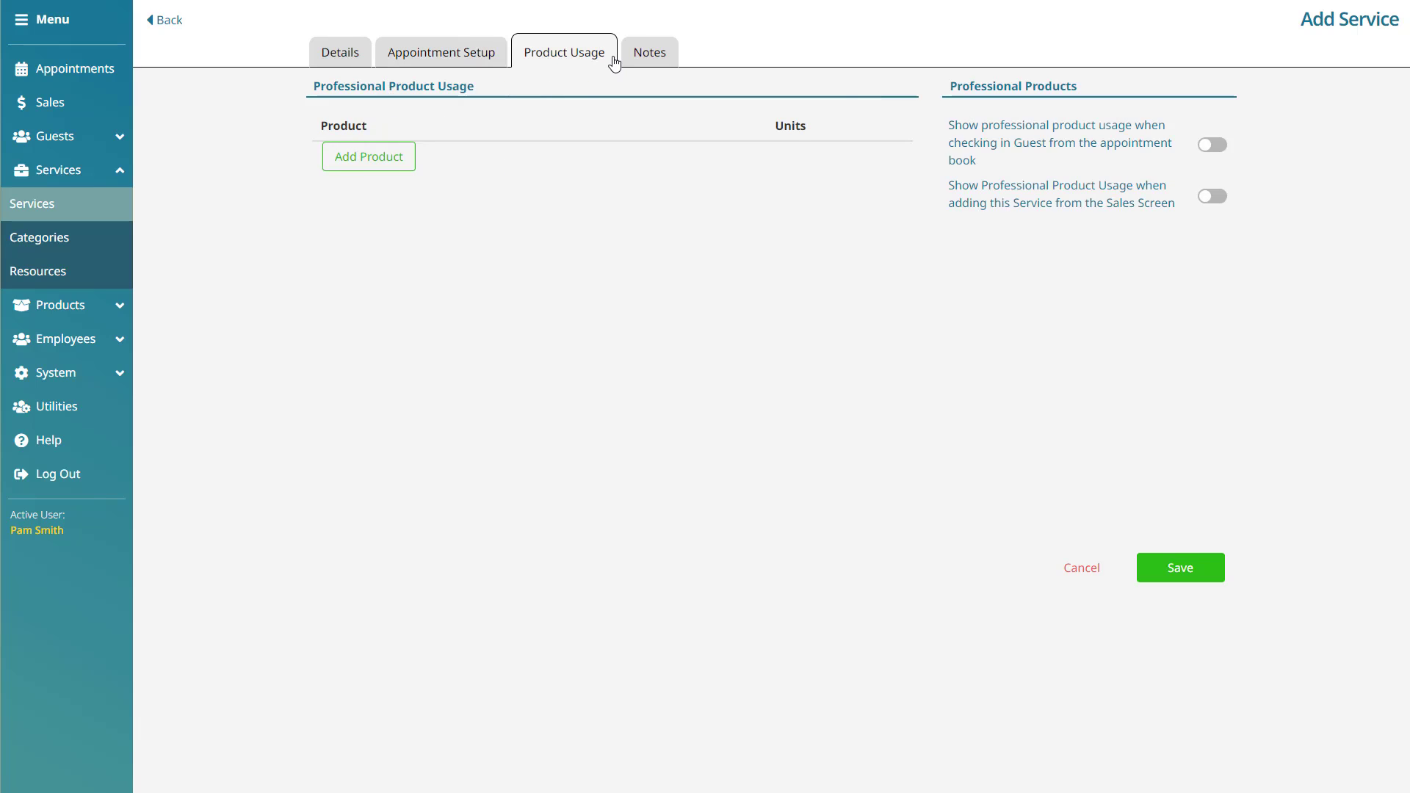
- Add 2 units of StylingCream and show professional usage at check-in and on the Sales Screen
left_click(408, 168)
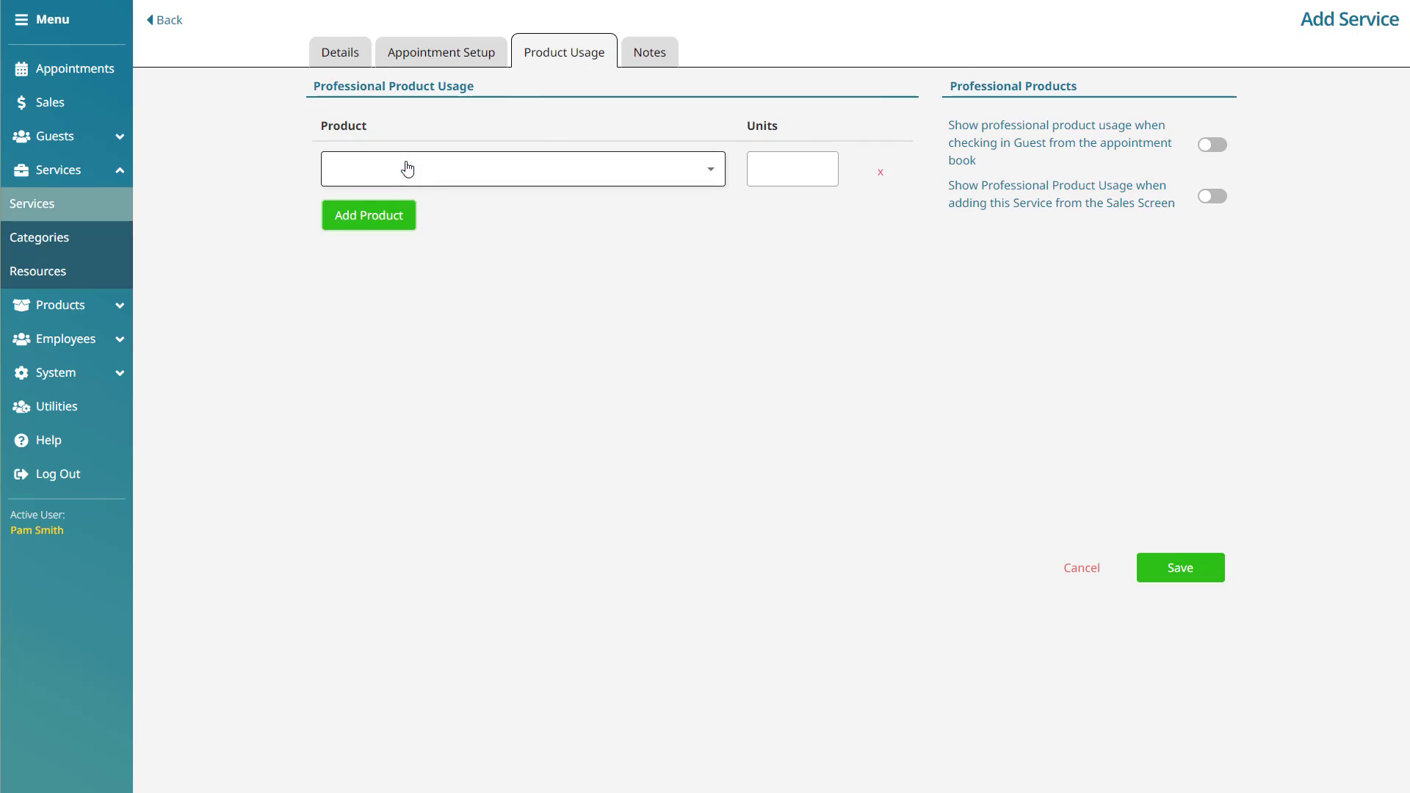
left_click(570, 169)
left_click(514, 229)
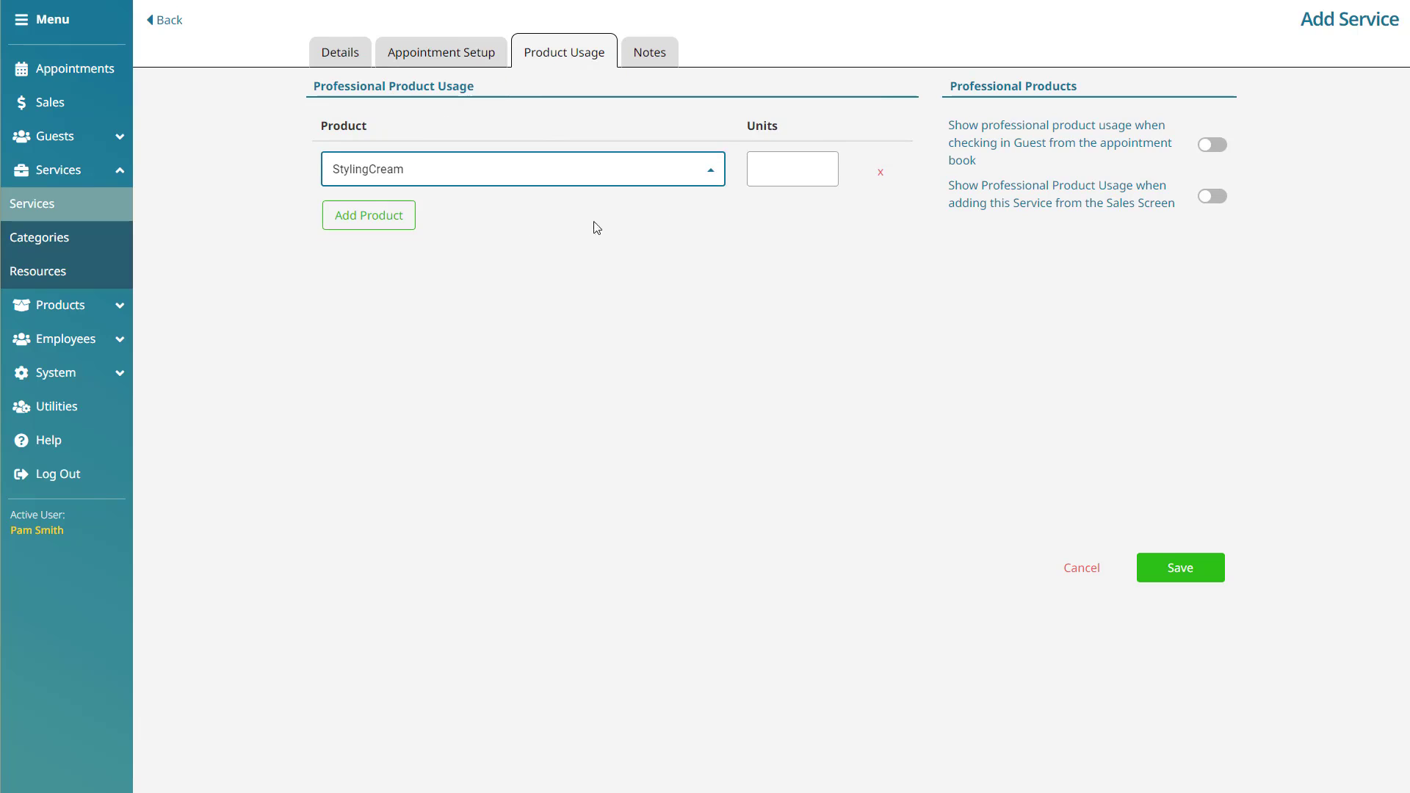
left_click(776, 180)
type("2")
left_click(828, 250)
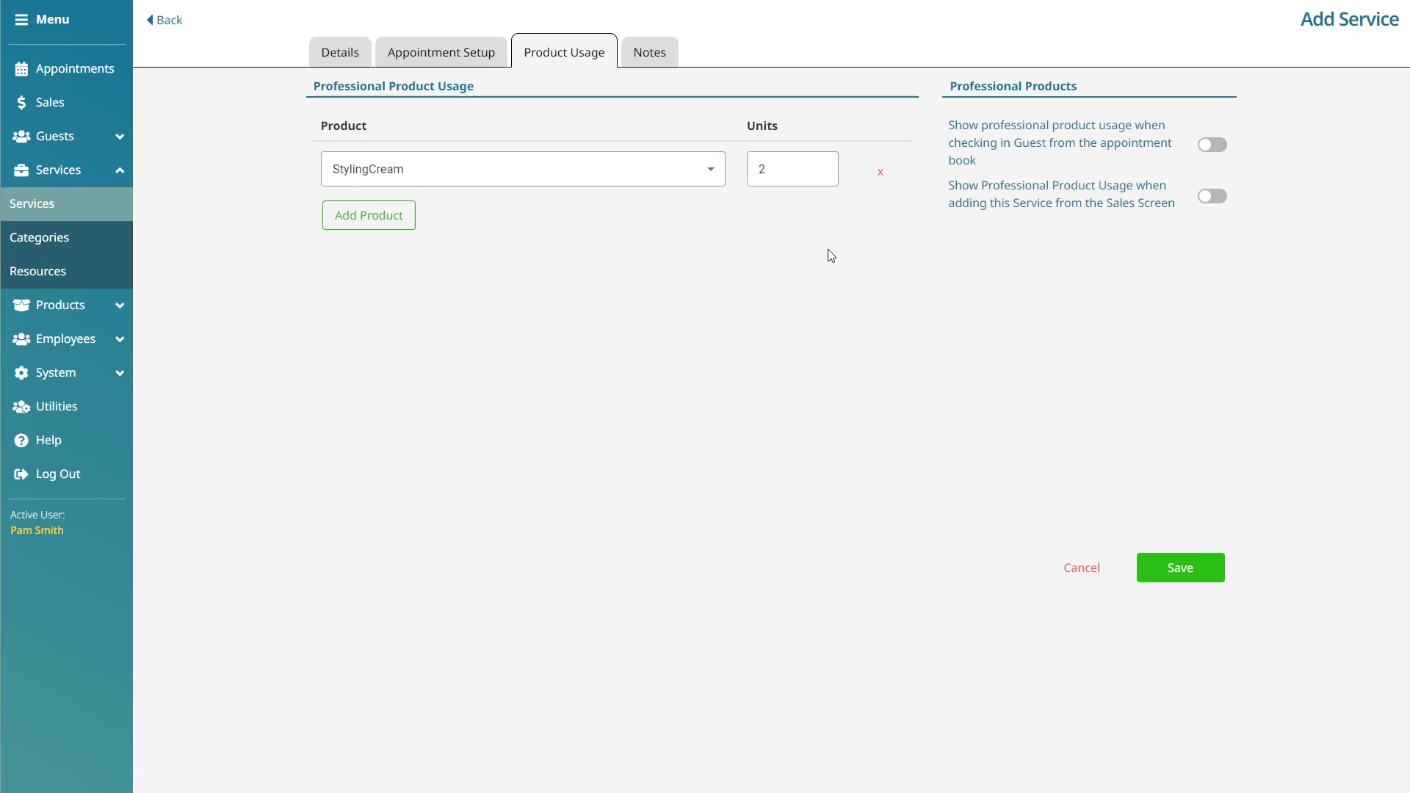
left_click(1216, 150)
left_click(1217, 197)
- Turn on Require Service History Notes for Guests and save the Men's Cut service
left_click(673, 59)
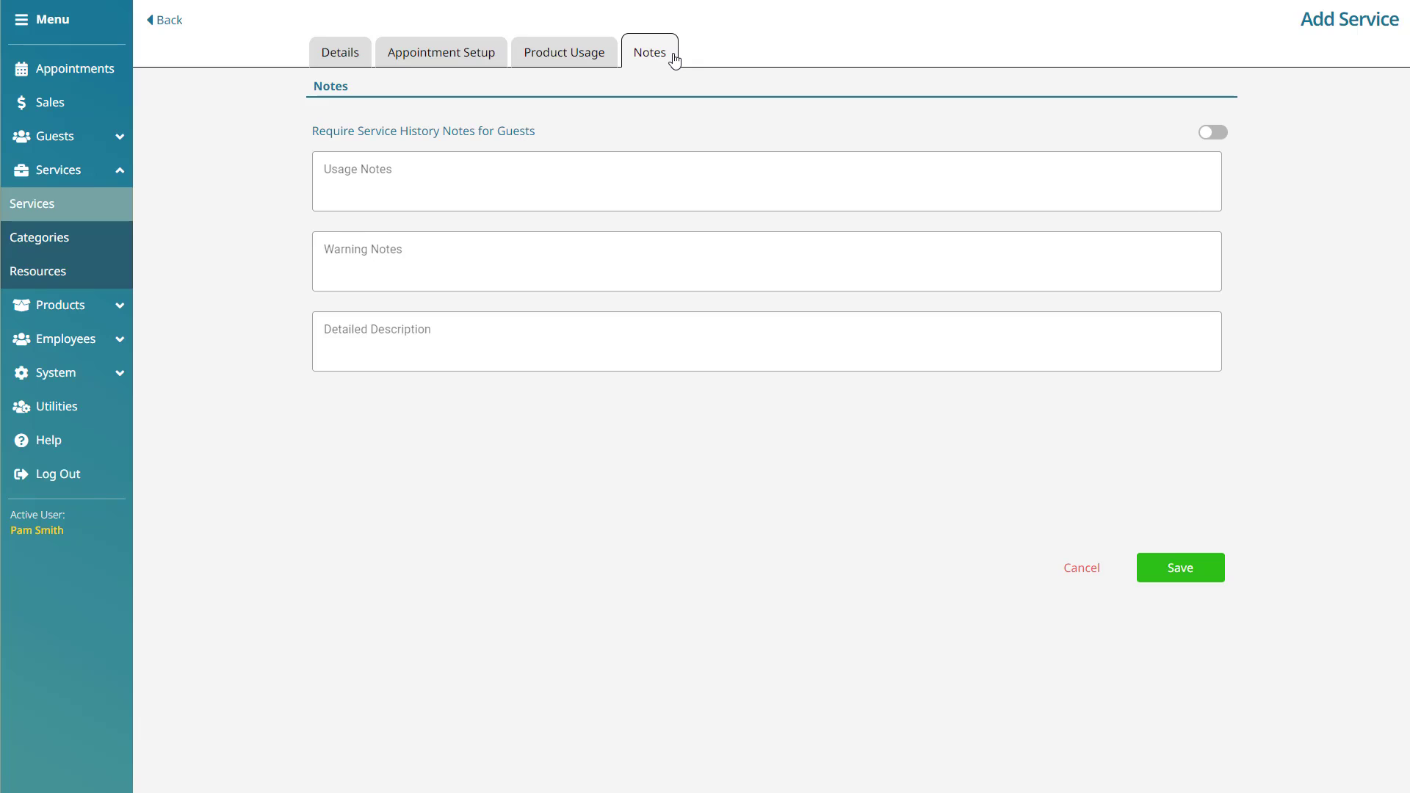
left_click(1216, 139)
left_click(1187, 577)
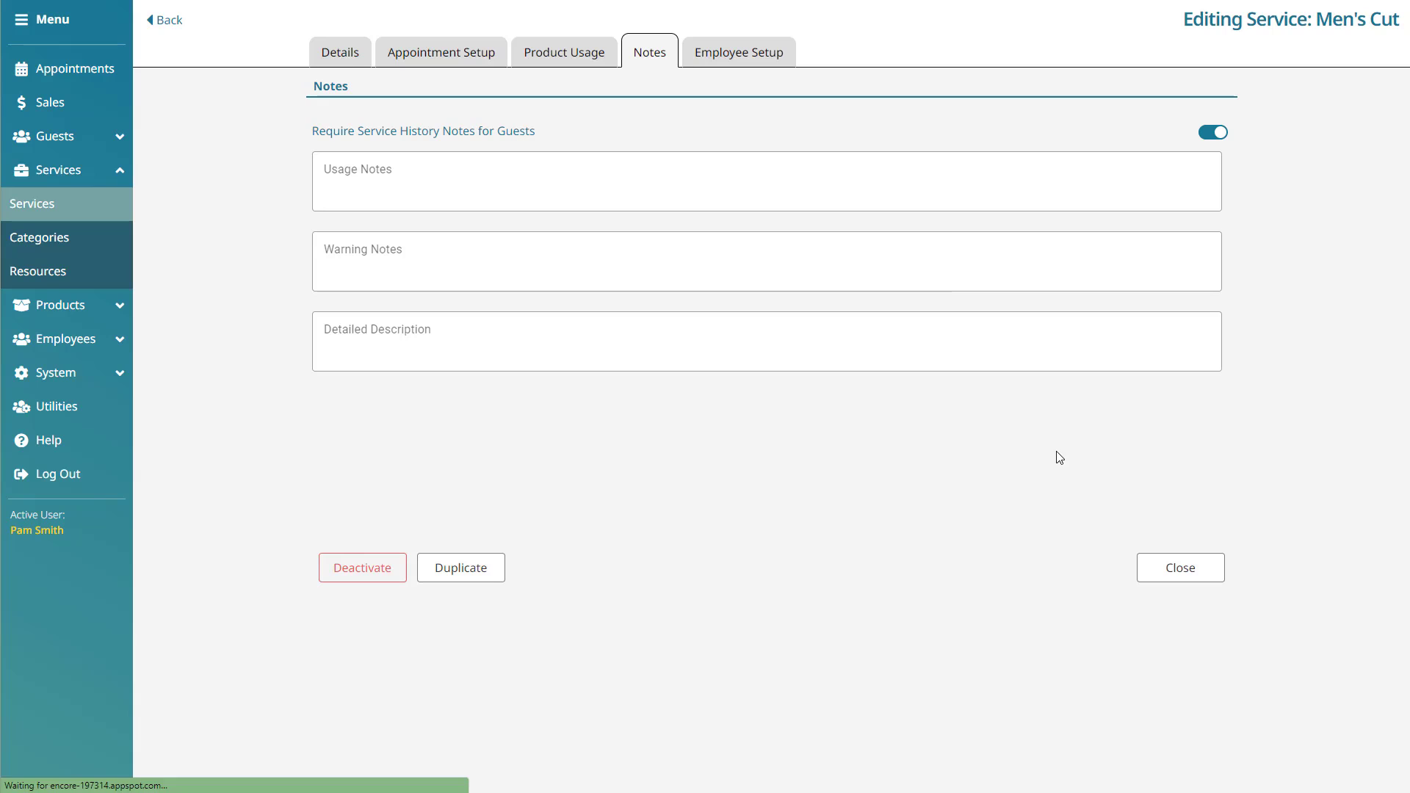
- Mark the listed employee eligible for Men's Cut, trying Clear Selection and Select All, then save
left_click(792, 56)
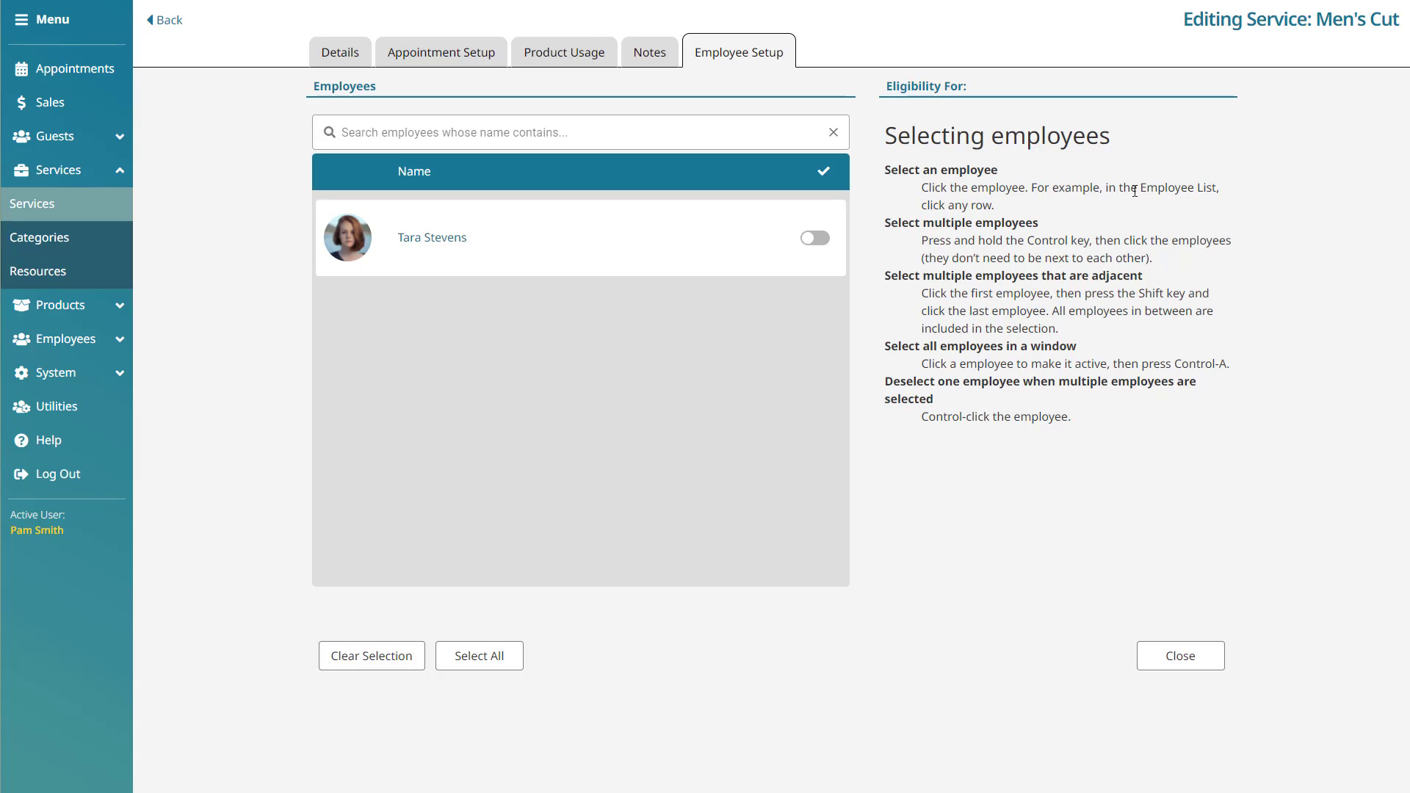
left_click_drag(1139, 144, 884, 137)
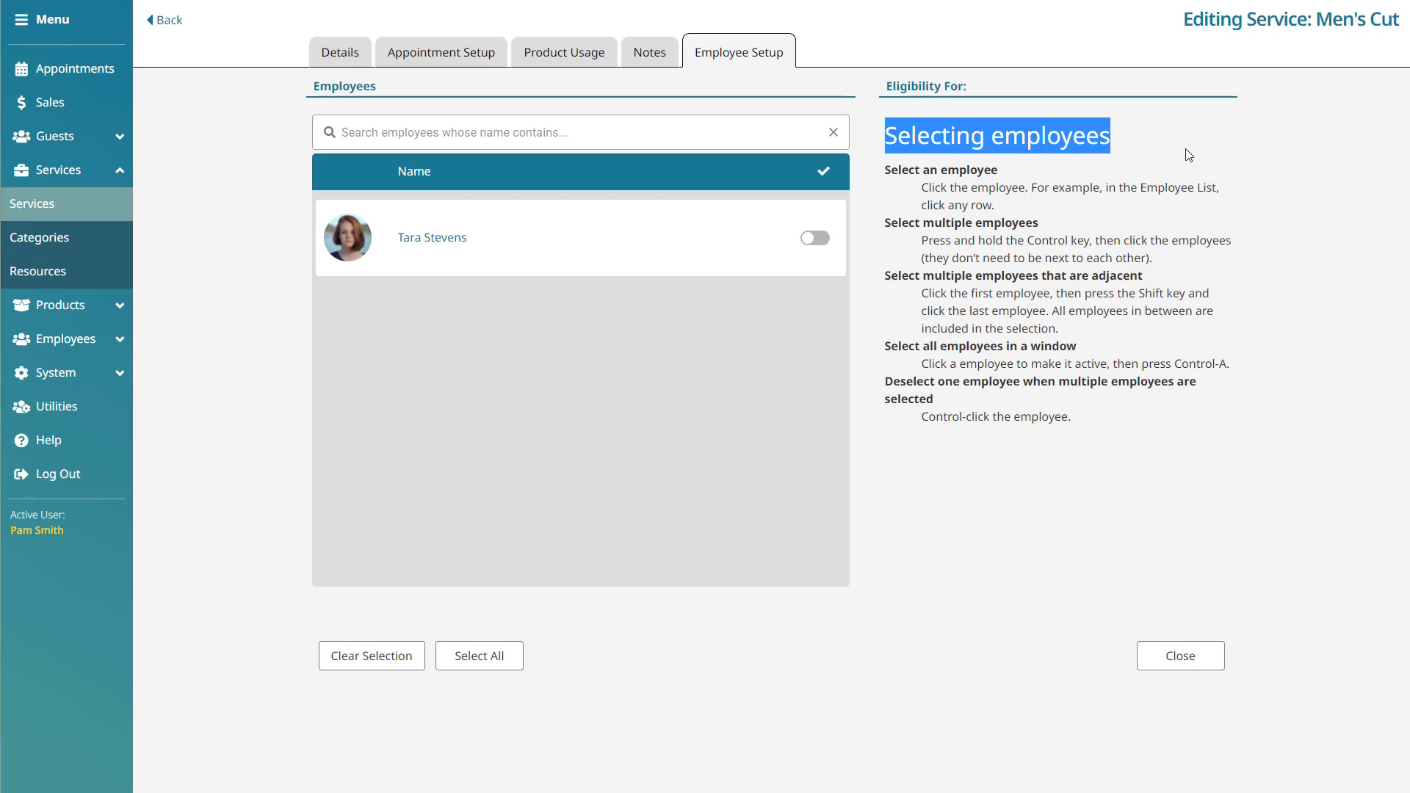
left_click(1196, 153)
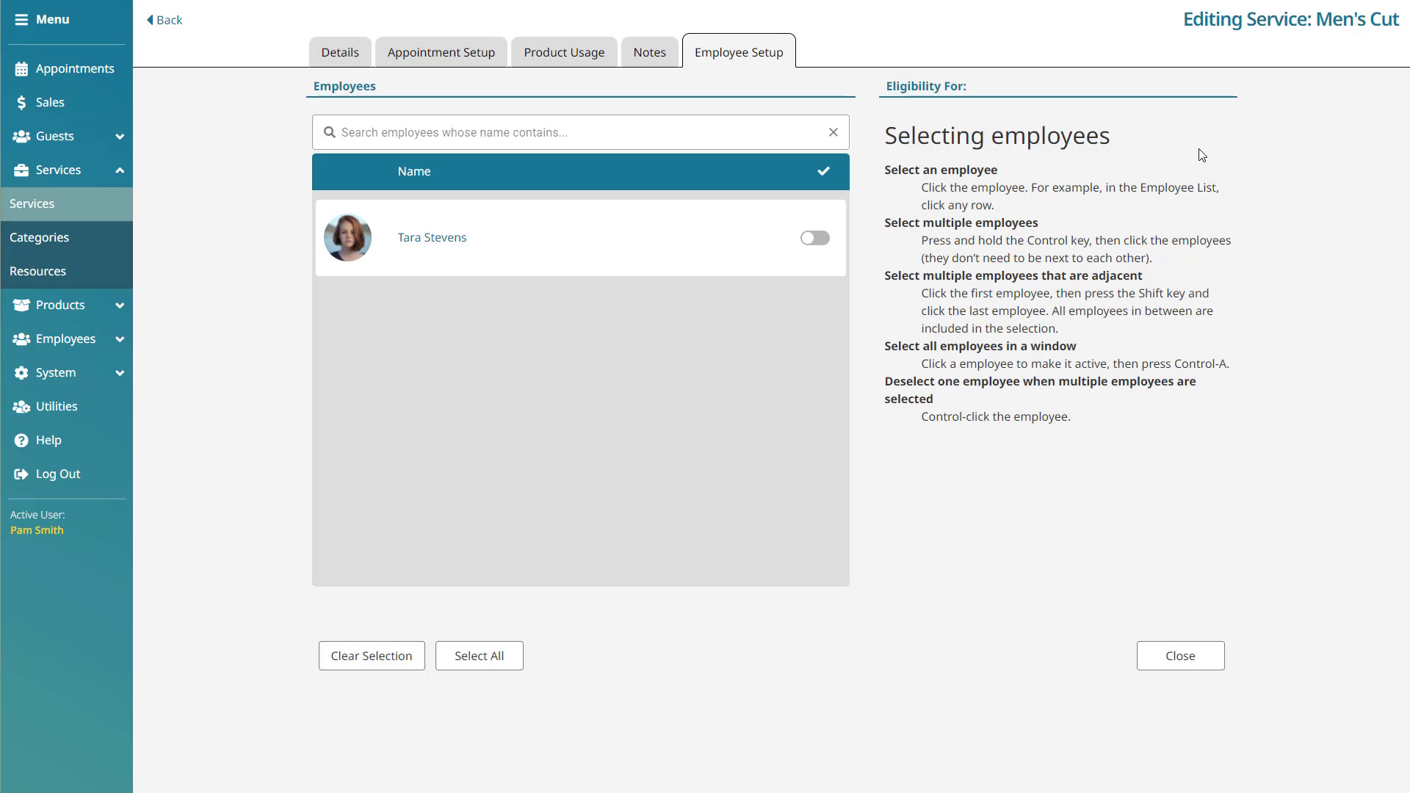
left_click(821, 243)
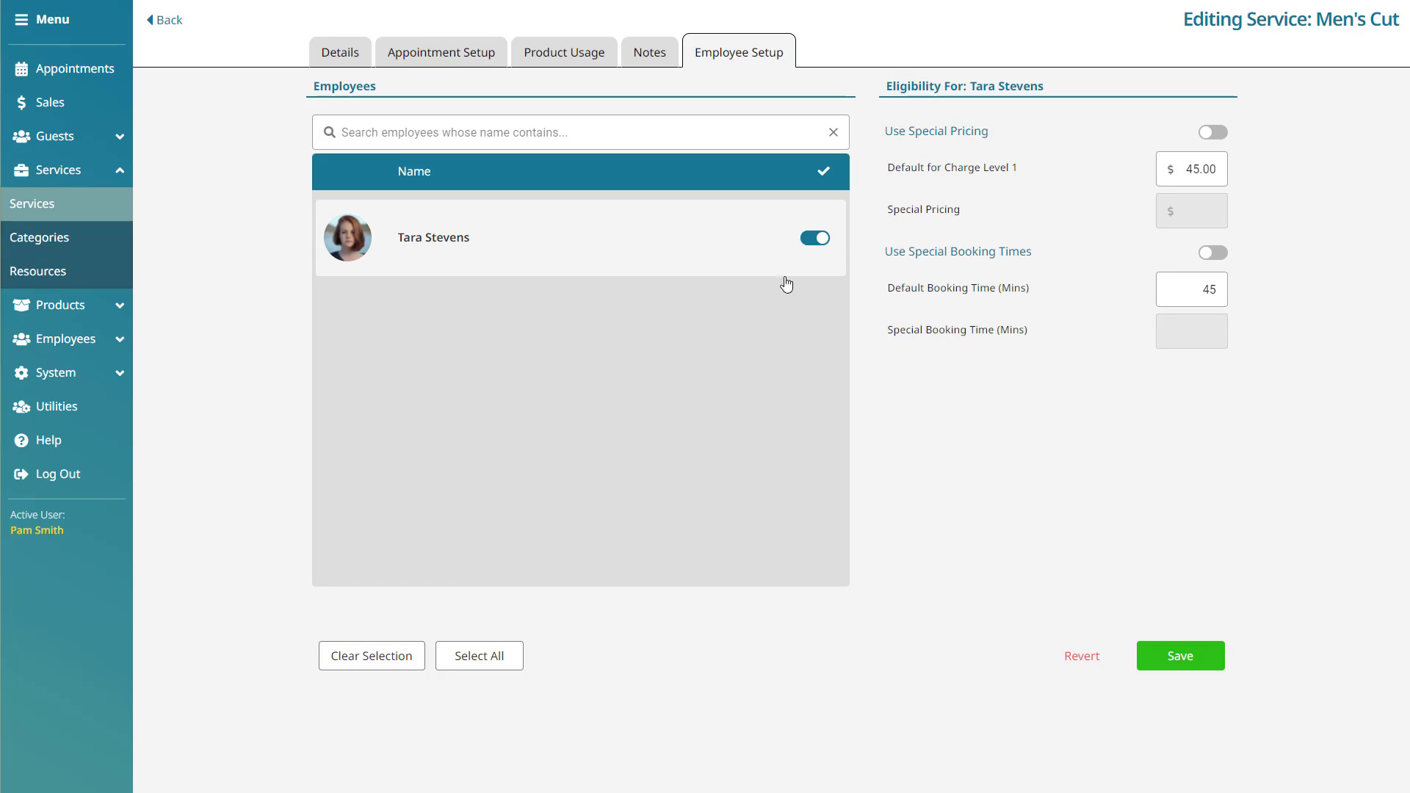
left_click(415, 668)
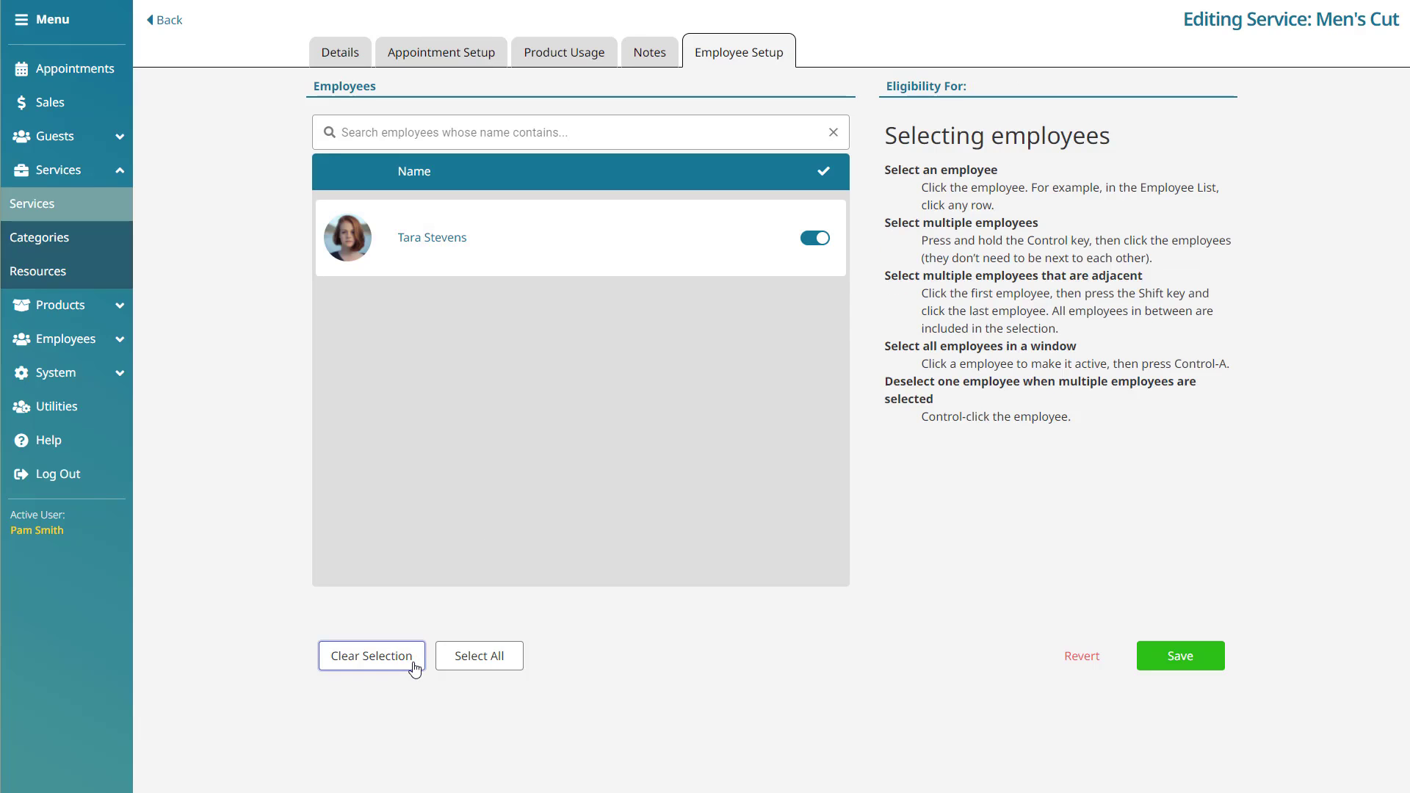
left_click(513, 668)
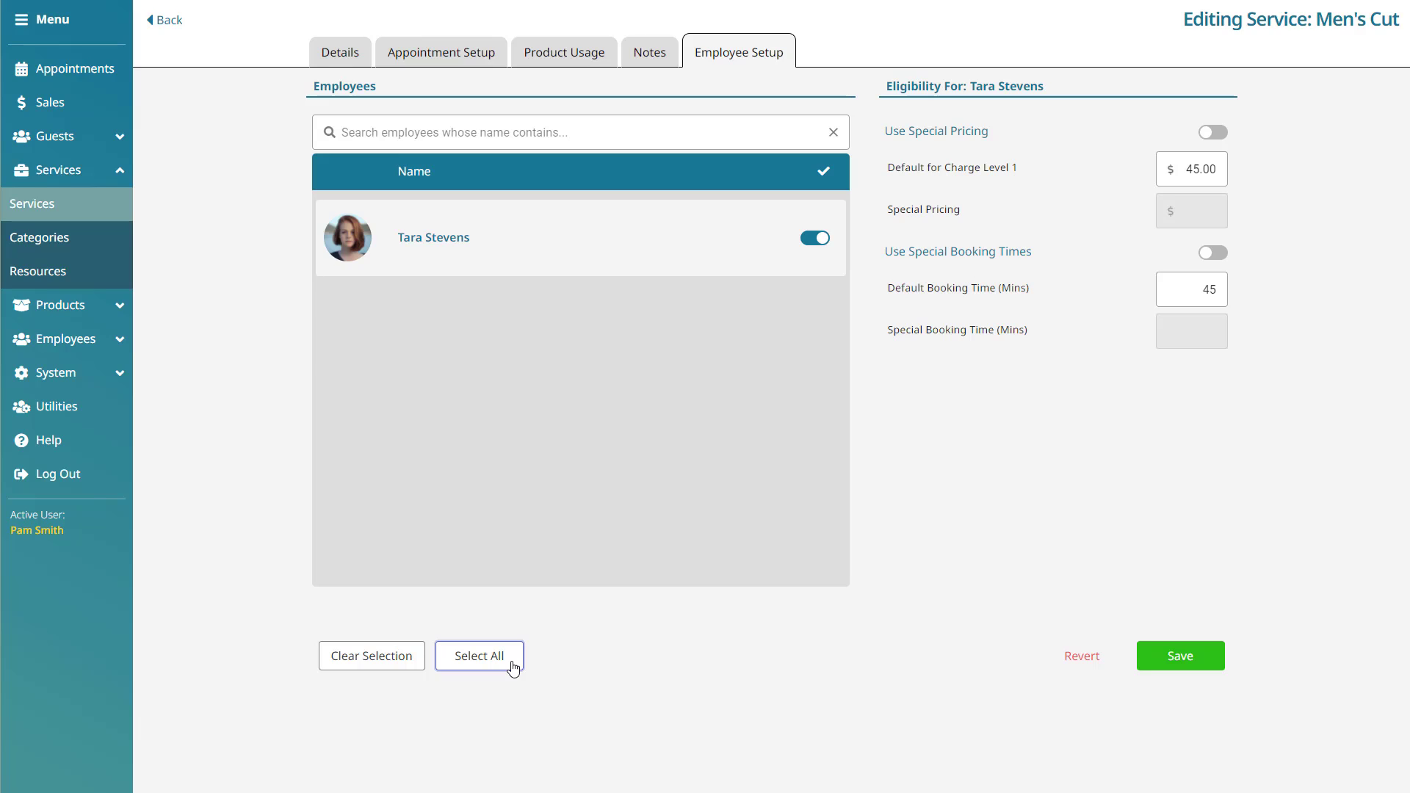
left_click(1191, 658)
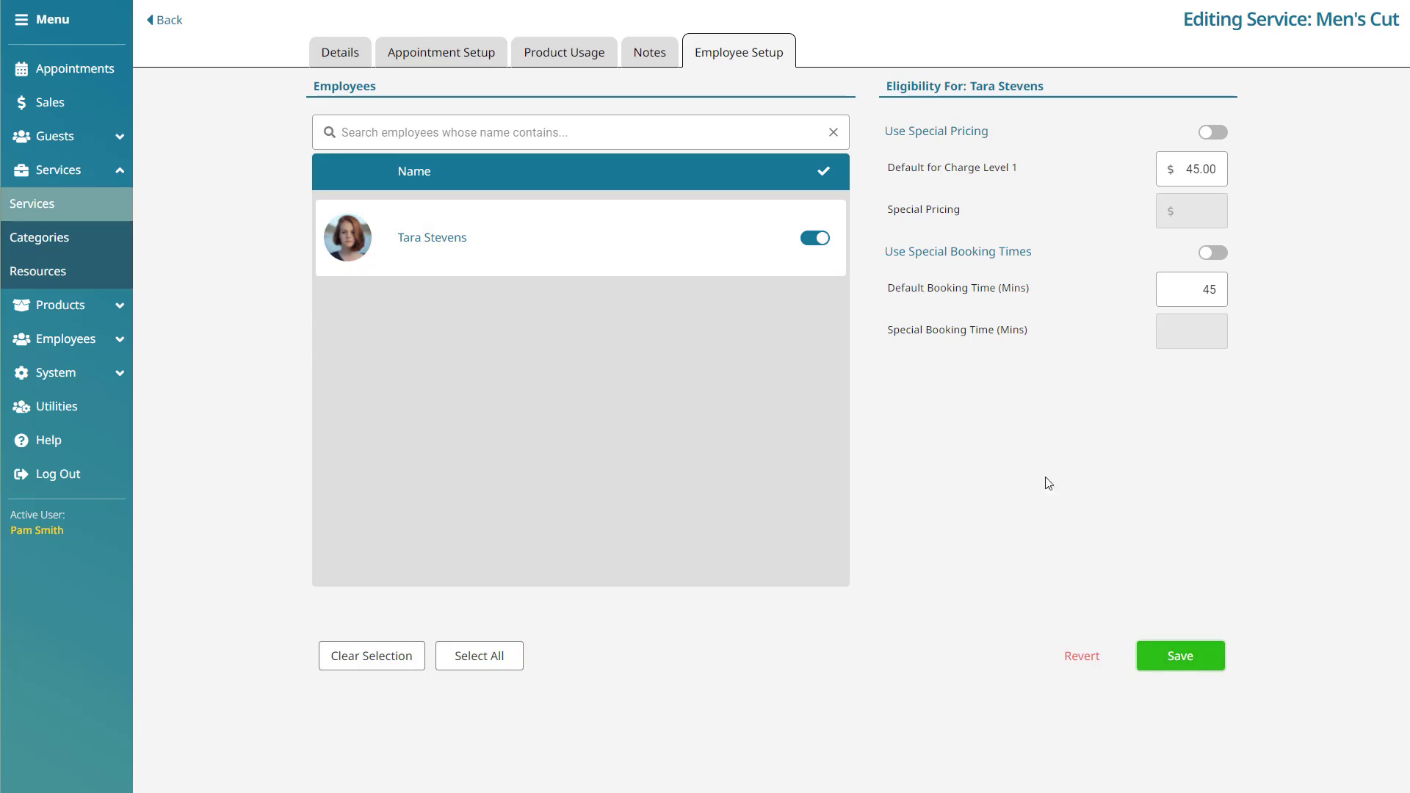